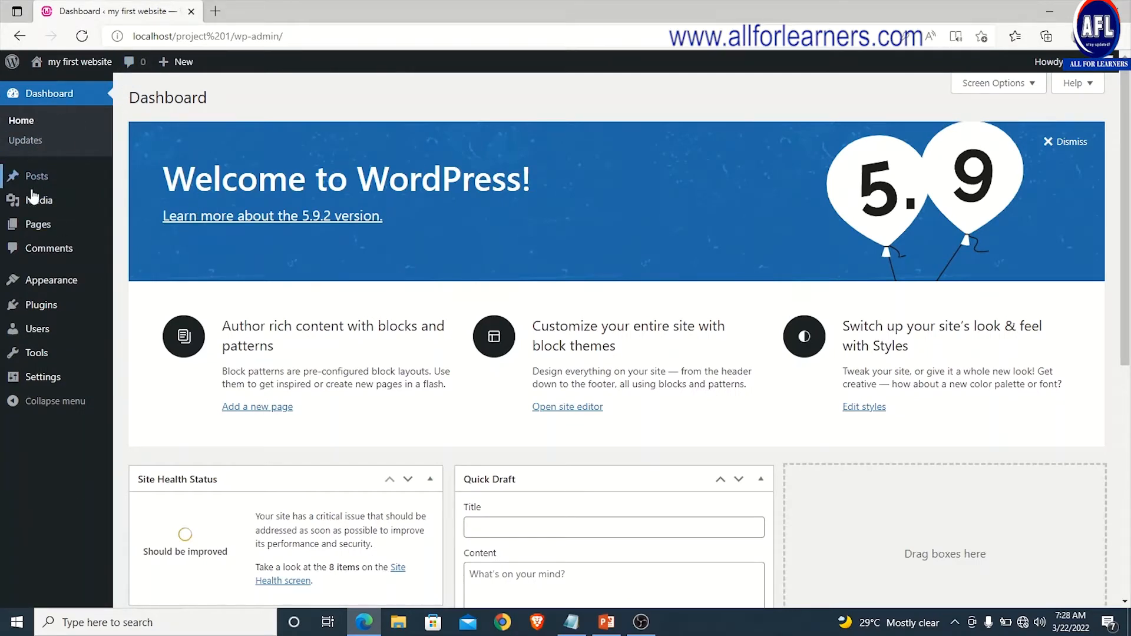
Open the file upload area of the WordPress Media Library and check the maximum upload file size.
{"action": "mouse_move", "coordinate": [30, 200]}
{"action": "left_click", "coordinate": [142, 203]}
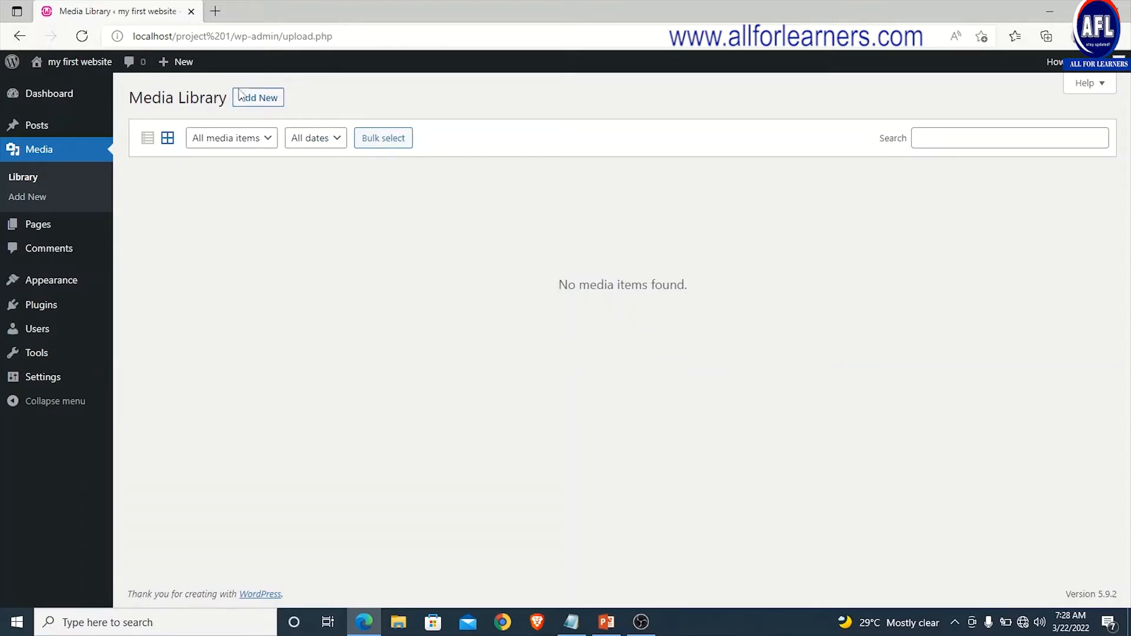
{"action": "left_click", "coordinate": [259, 100]}
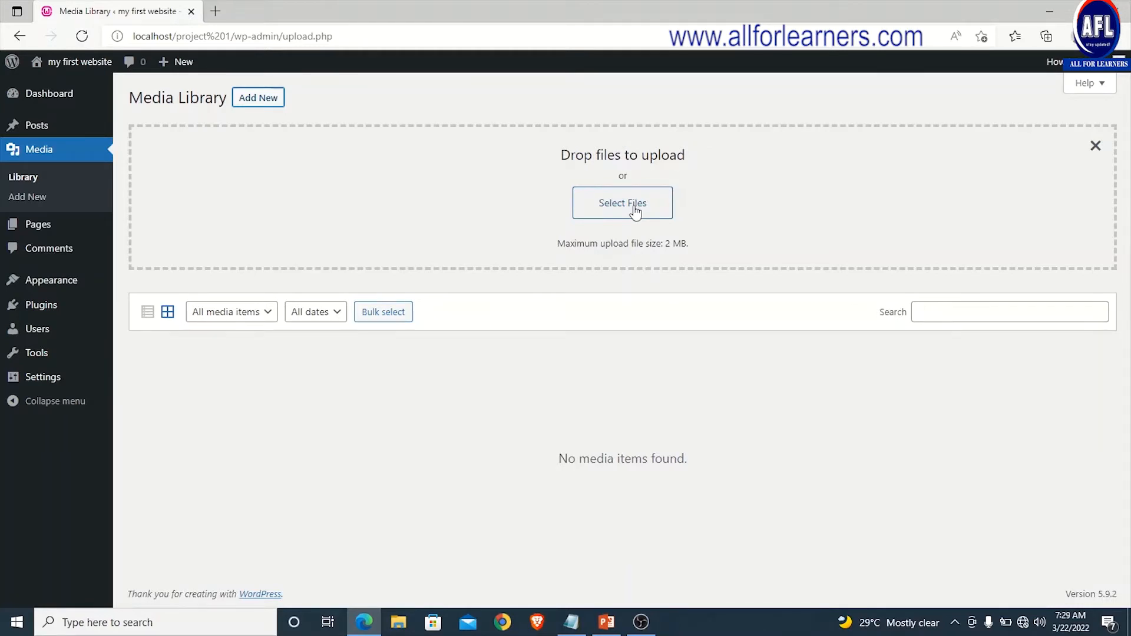
{"action": "left_click_drag", "start_coordinate": [562, 244], "coordinate": [688, 243]}
{"action": "left_click", "coordinate": [569, 244]}
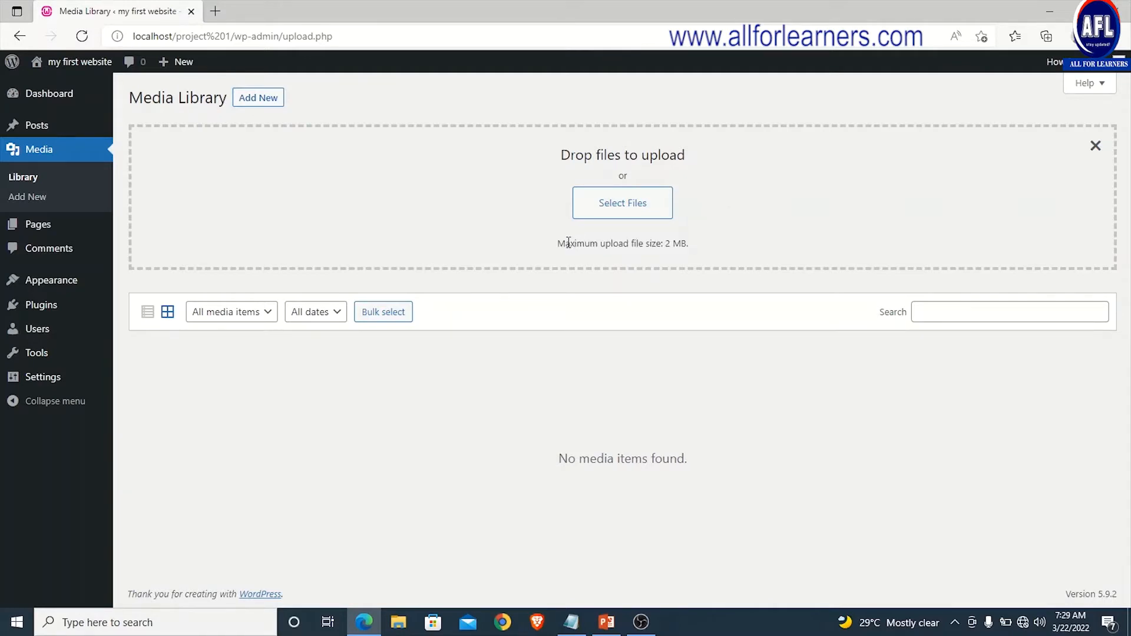
{"action": "left_click_drag", "start_coordinate": [564, 244], "coordinate": [688, 246]}
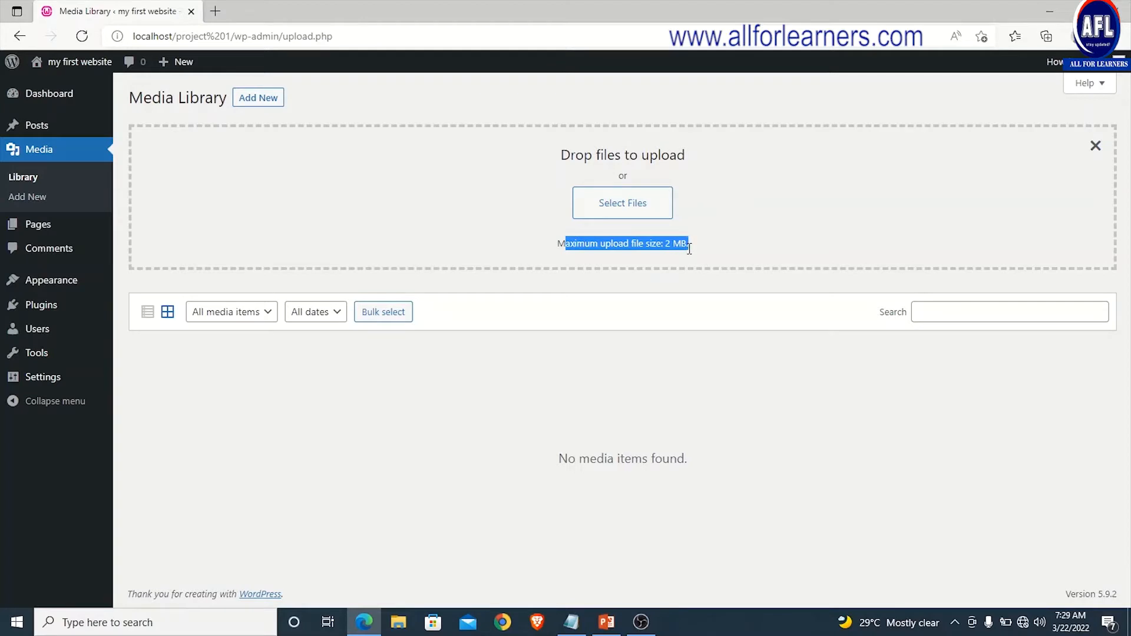
{"action": "left_click", "coordinate": [602, 241]}
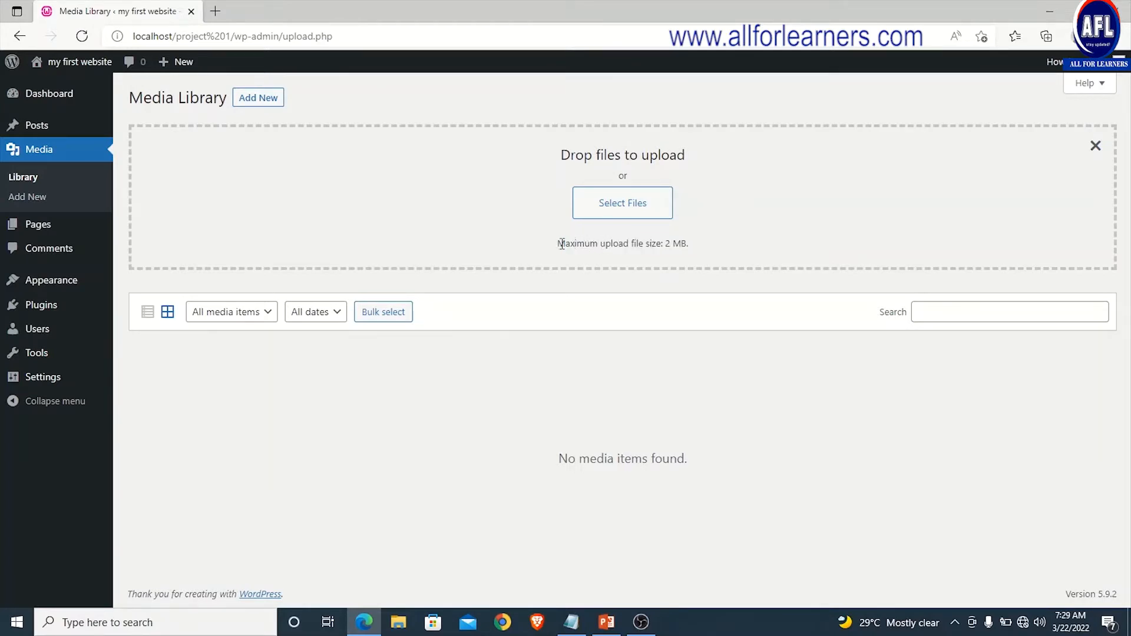
{"action": "left_click_drag", "start_coordinate": [562, 243], "coordinate": [683, 244]}
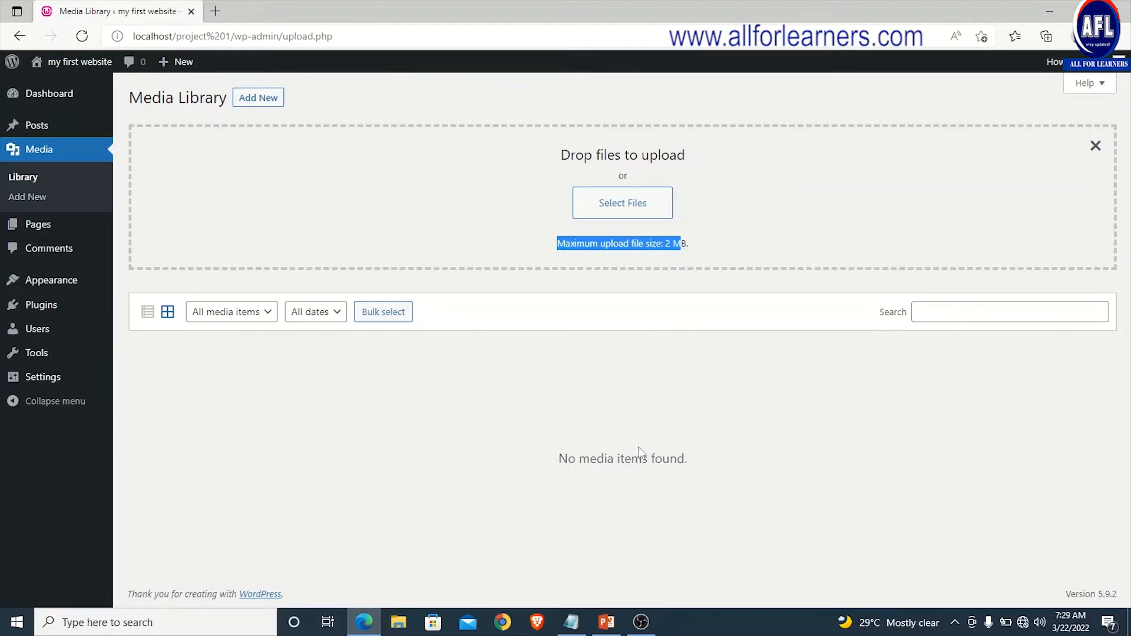
Switch to the PowerPoint presentation and review the upload size, post size and execution time settings listed on slide 17.
{"action": "left_click", "coordinate": [607, 622]}
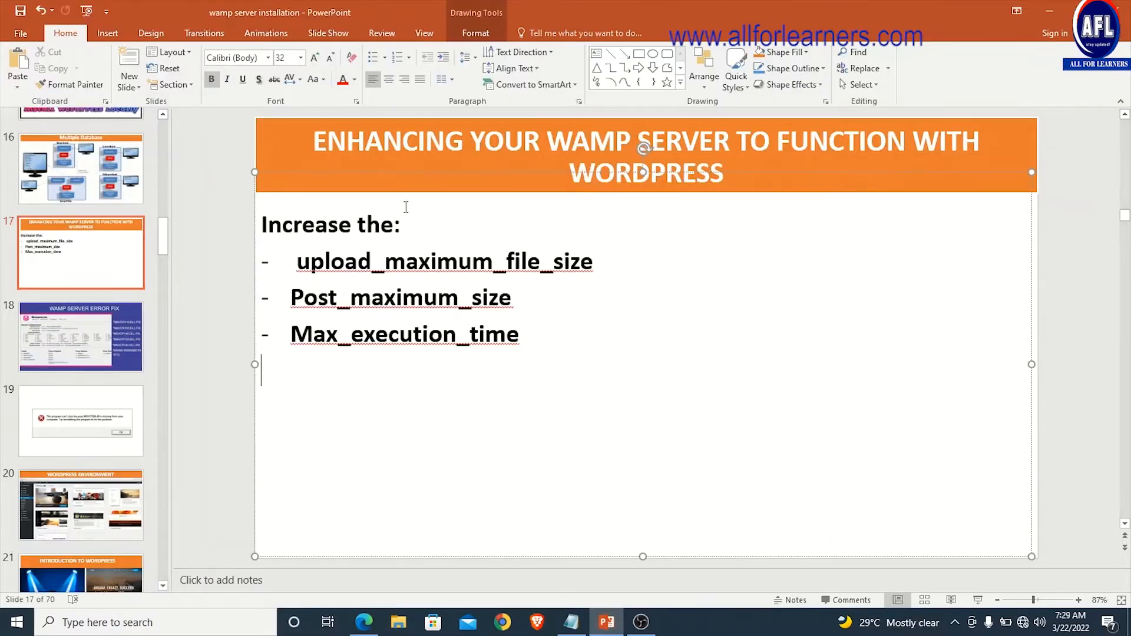
{"action": "left_click_drag", "start_coordinate": [291, 298], "coordinate": [516, 297]}
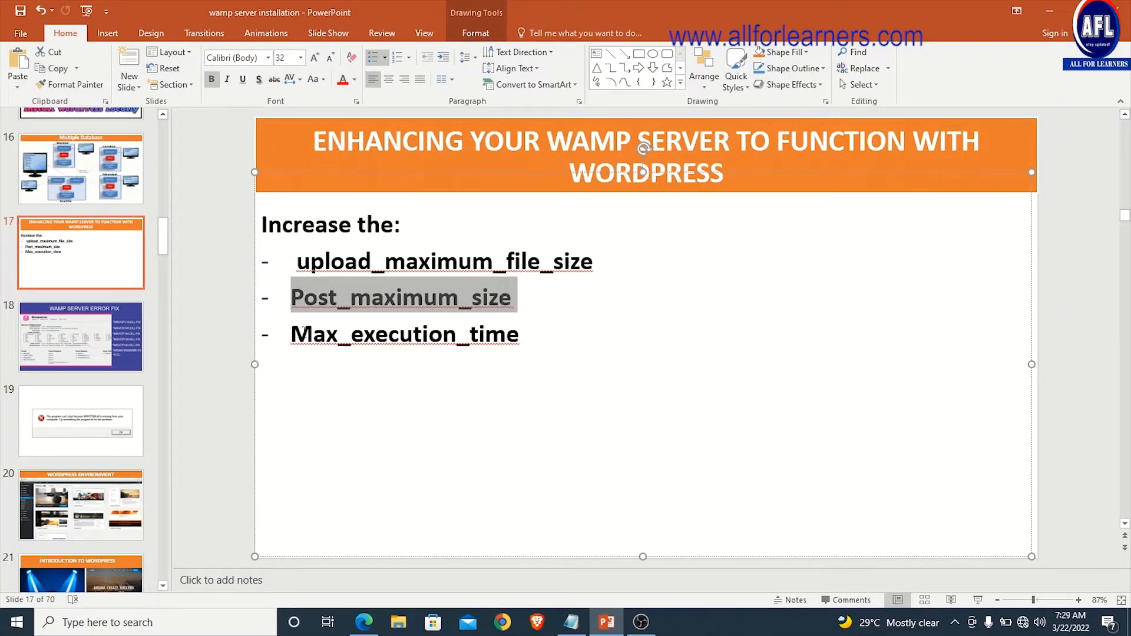
{"action": "left_click_drag", "start_coordinate": [312, 334], "coordinate": [505, 334]}
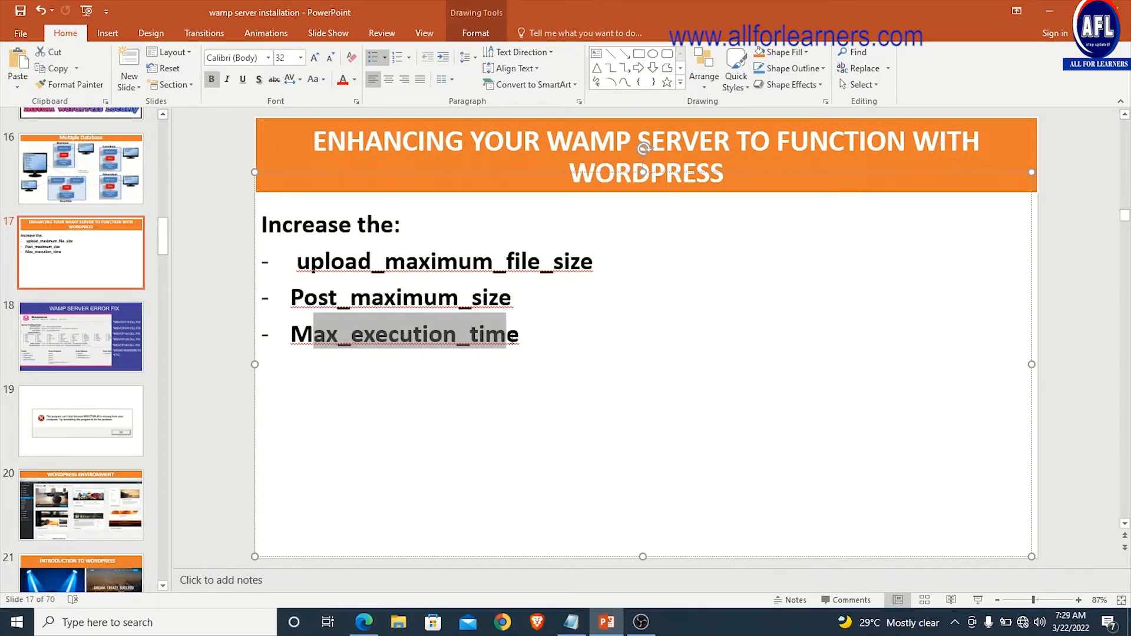
{"action": "left_click", "coordinate": [385, 300]}
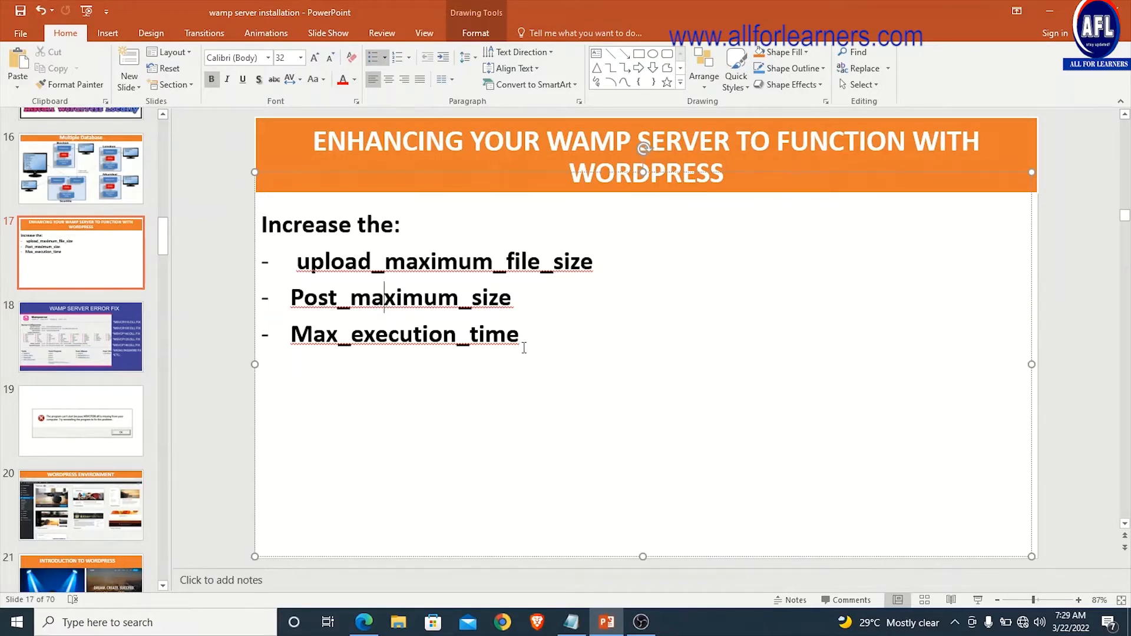
{"action": "left_click_drag", "start_coordinate": [523, 346], "coordinate": [351, 268]}
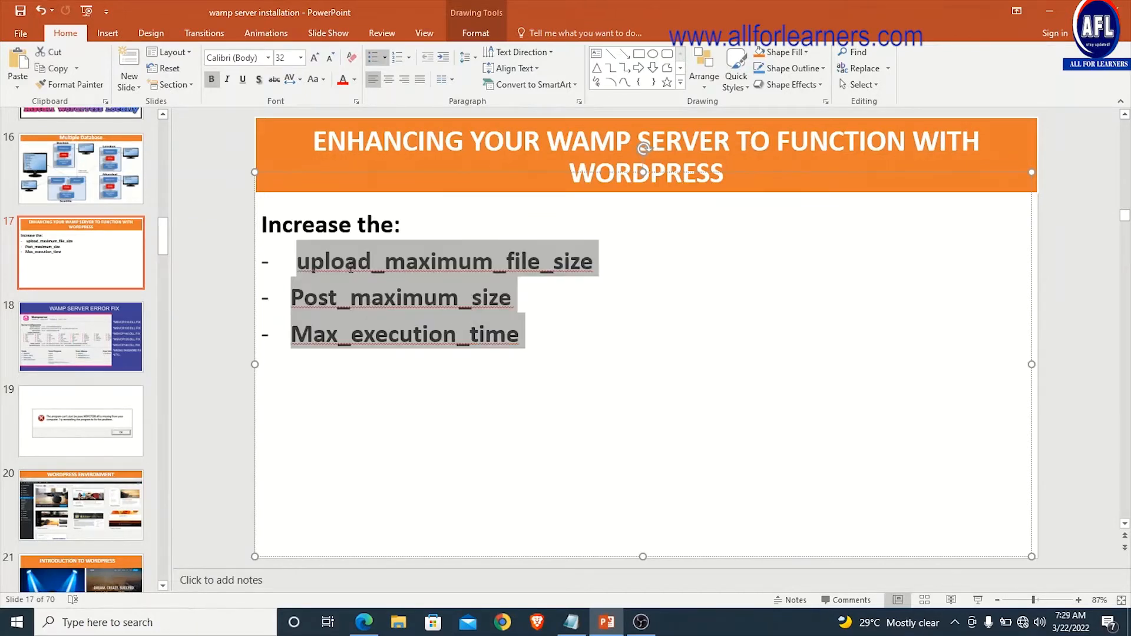
{"action": "left_click", "coordinate": [328, 297]}
Switch to File Explorer and open the php folder inside wamp64\bin on Local Disk (C:).
{"action": "left_click", "coordinate": [398, 623]}
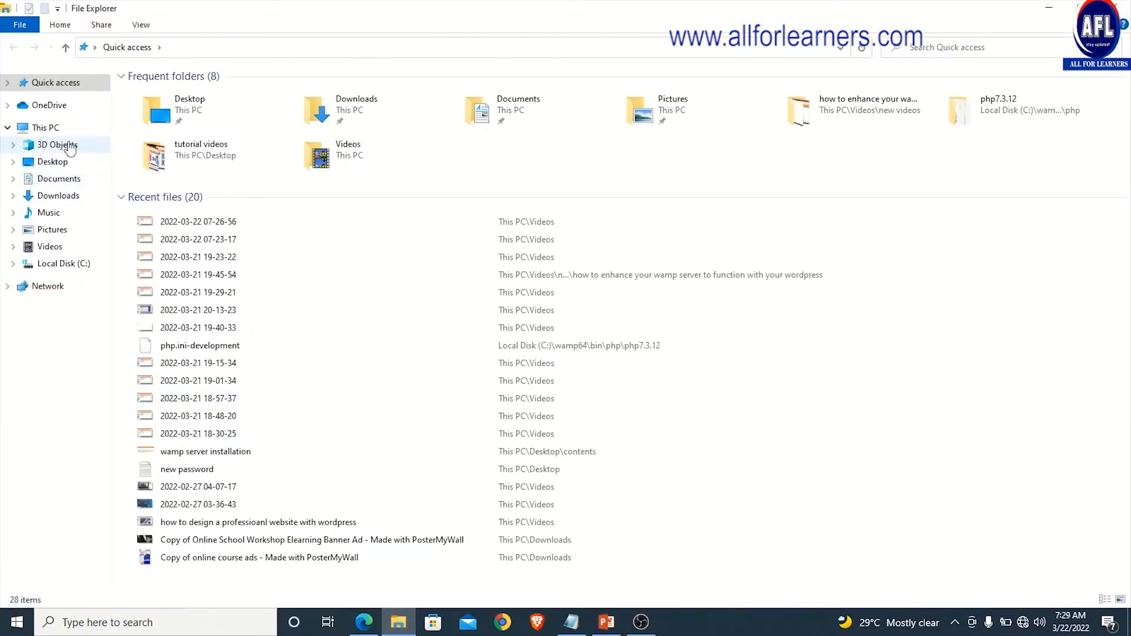
{"action": "left_click", "coordinate": [45, 130]}
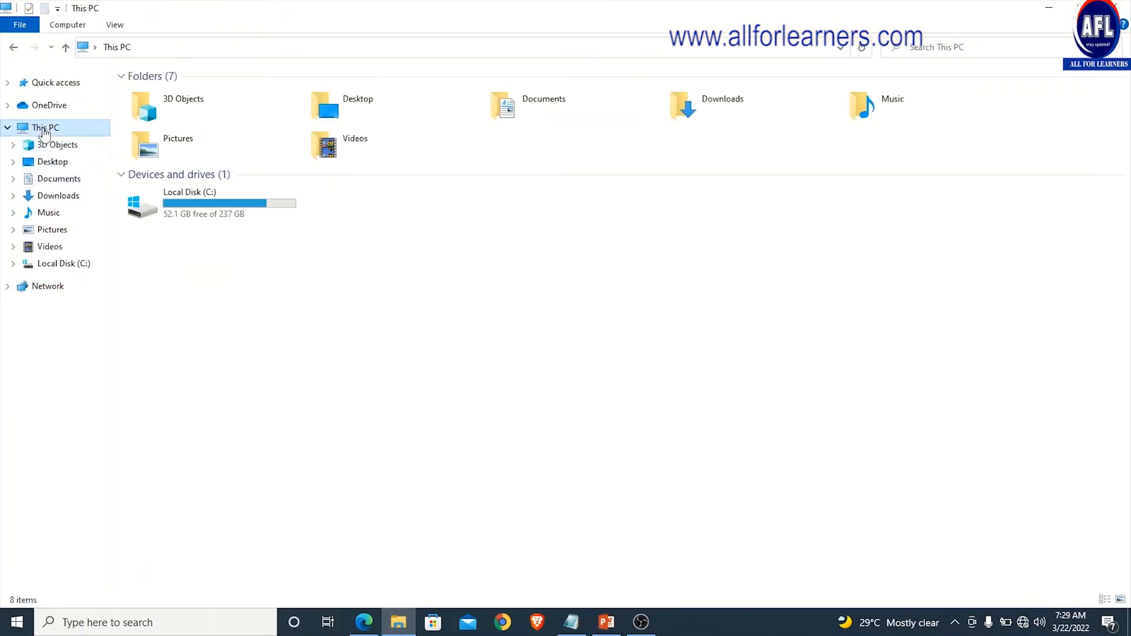
{"action": "double_click", "coordinate": [190, 205]}
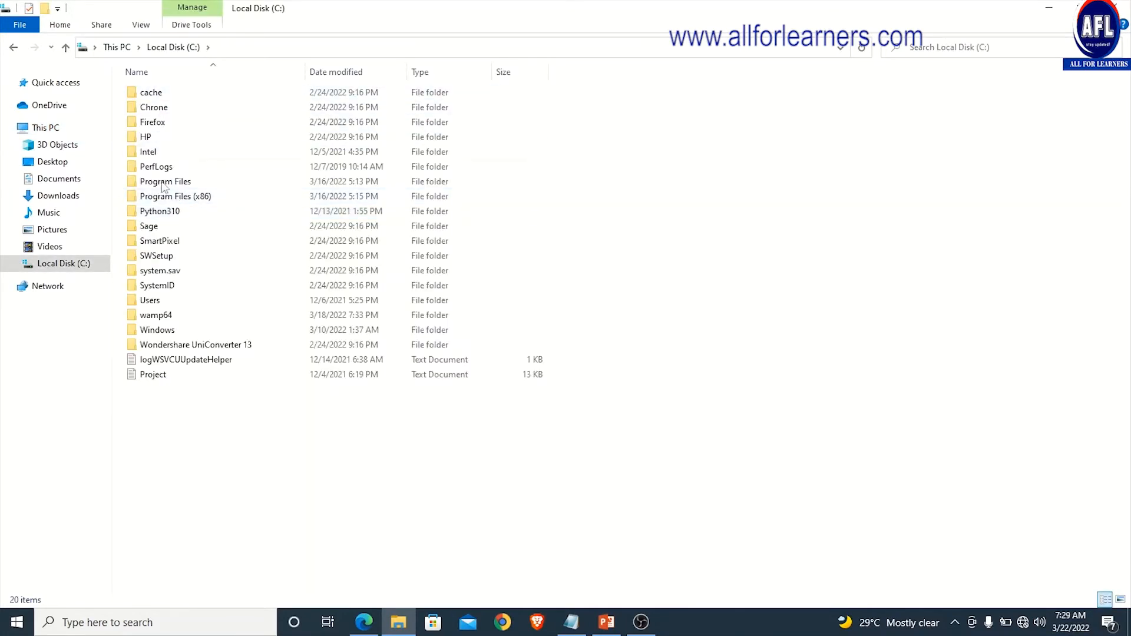
{"action": "double_click", "coordinate": [156, 315]}
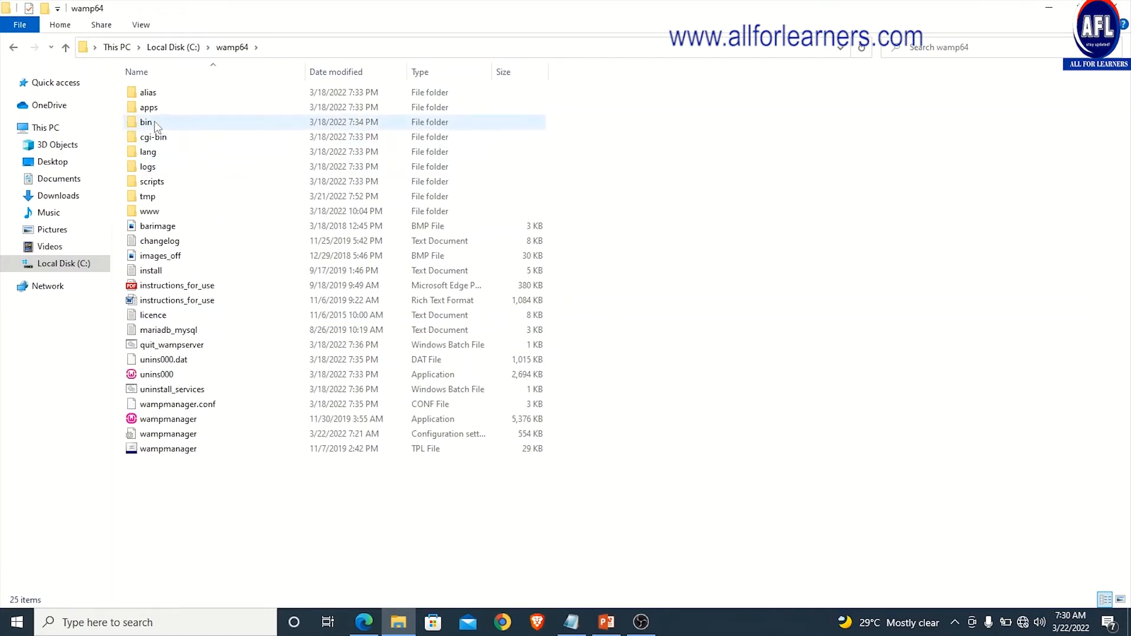
{"action": "left_click", "coordinate": [175, 127]}
{"action": "double_click", "coordinate": [174, 127]}
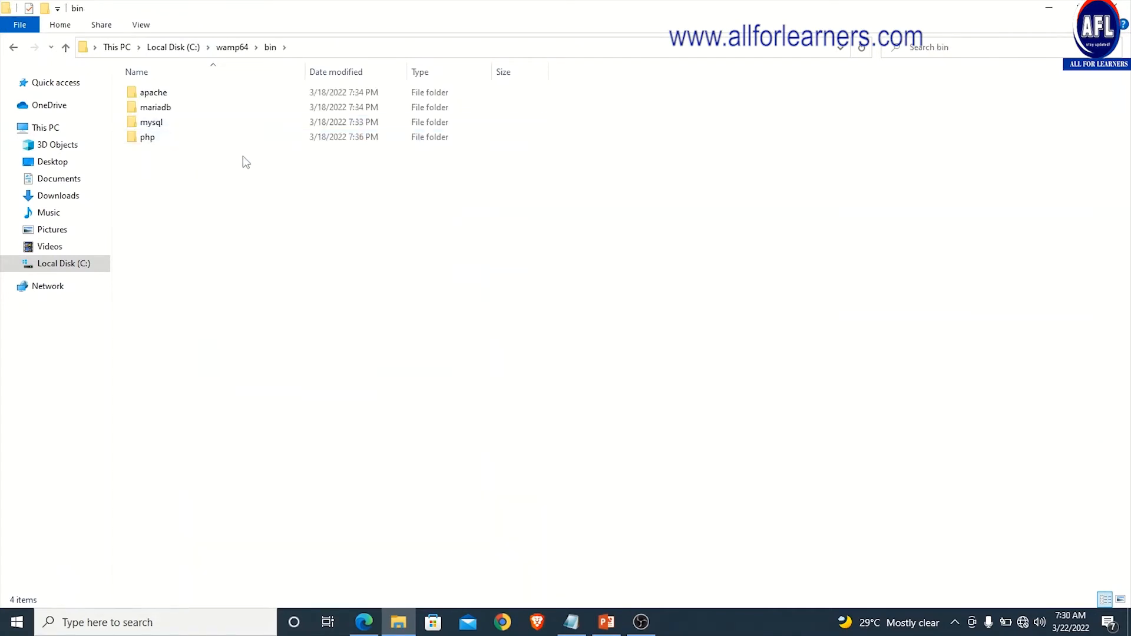
{"action": "left_click", "coordinate": [165, 142]}
{"action": "double_click", "coordinate": [148, 137]}
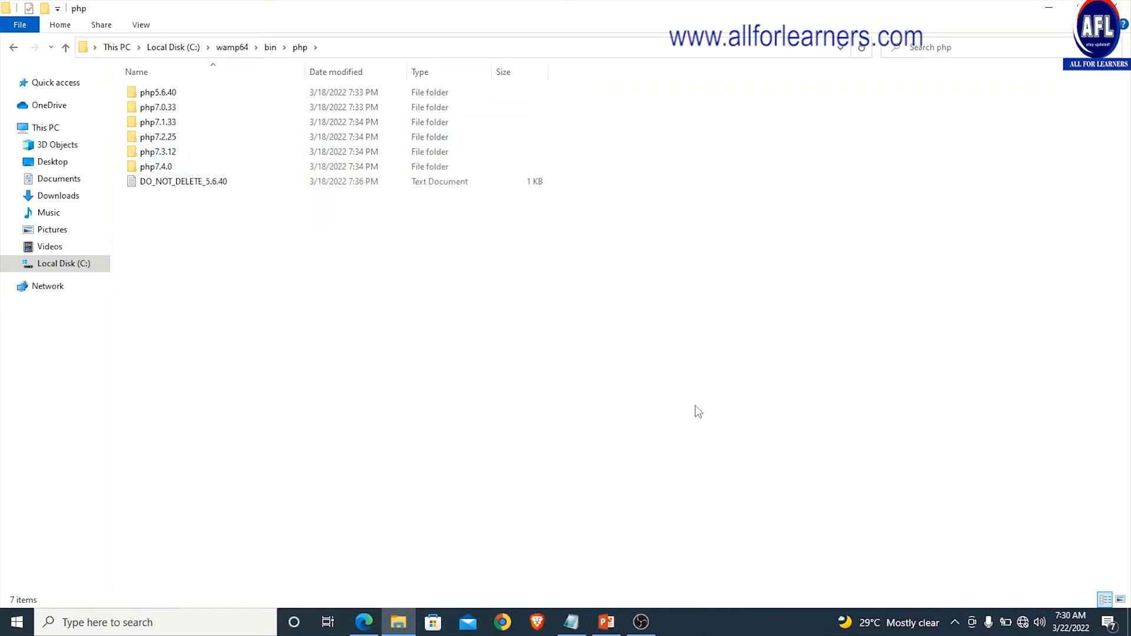
Check which PHP version the running WampServer is using.
{"action": "left_click", "coordinate": [954, 622]}
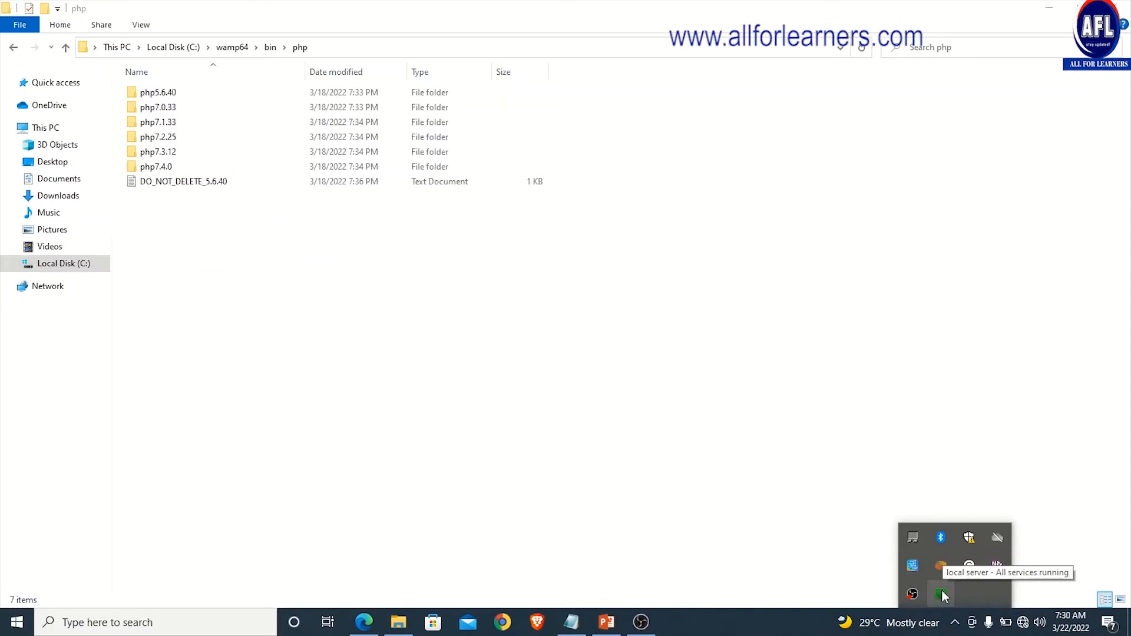
{"action": "left_click", "coordinate": [941, 595]}
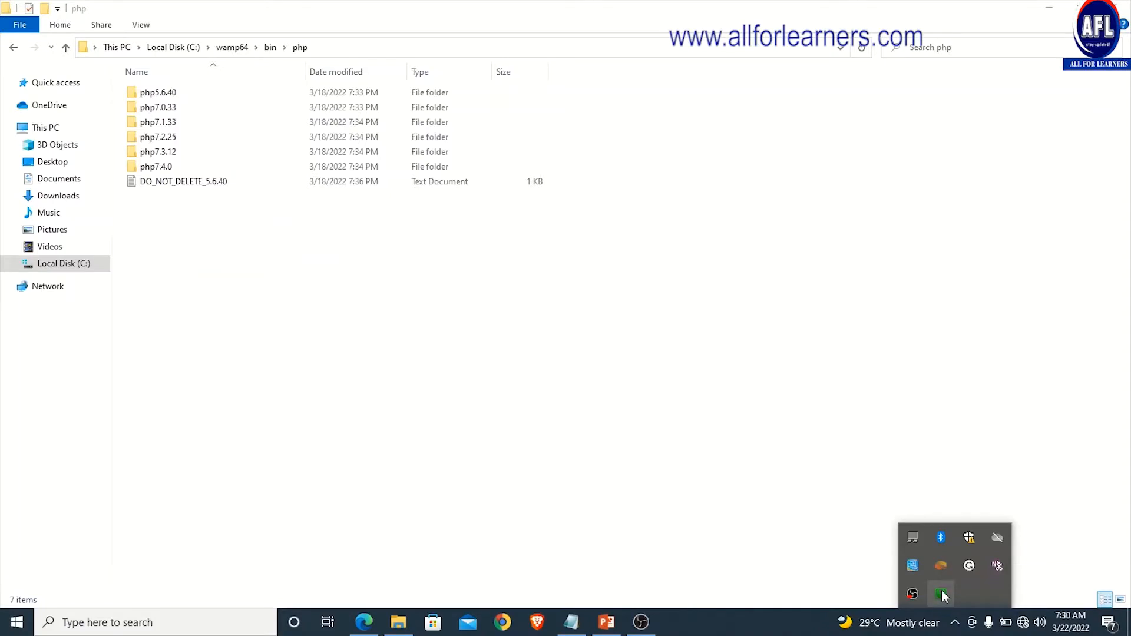
{"action": "mouse_move", "coordinate": [1032, 500]}
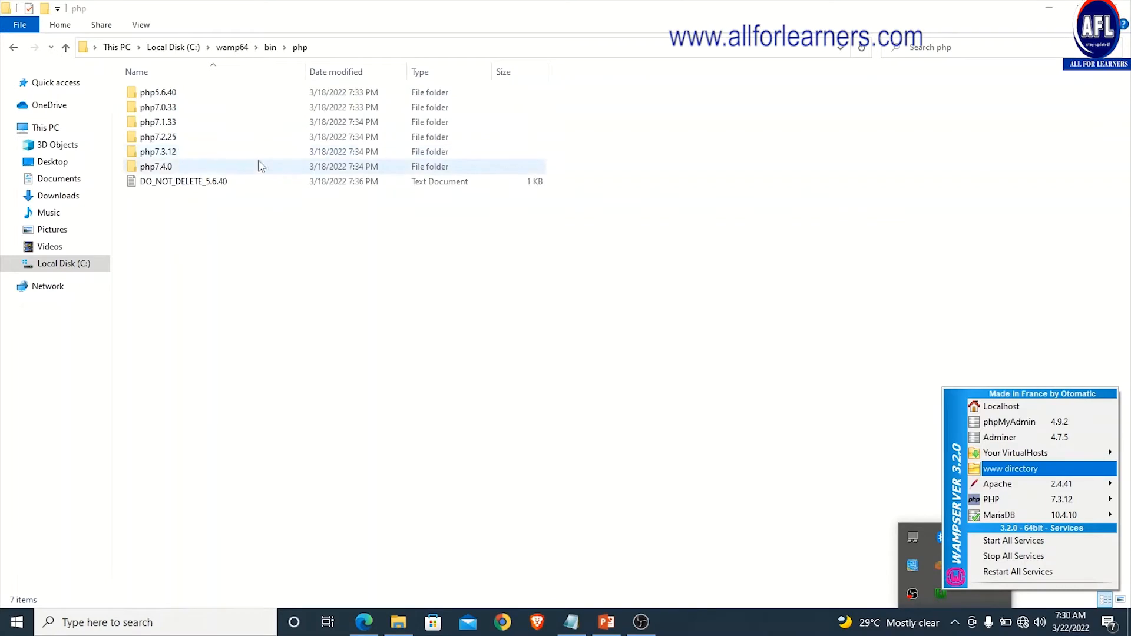
Open php.ini-development from the php7.3.12 folder in Notepad, without making Notepad the default app for that file type.
{"action": "double_click", "coordinate": [172, 154]}
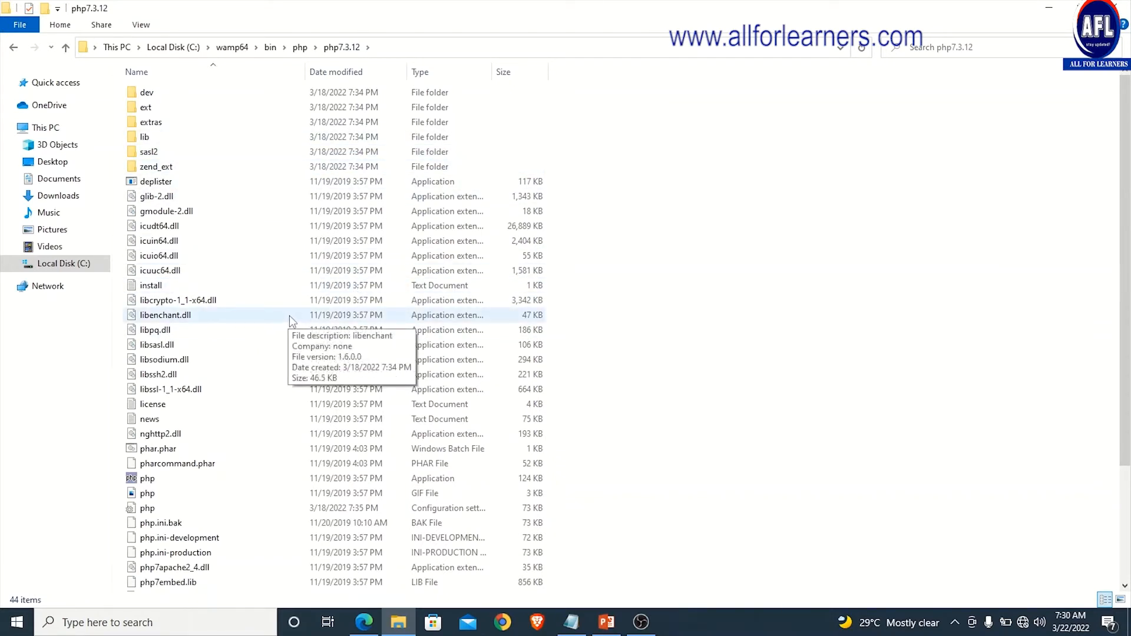
{"action": "scroll", "coordinate": [289, 316], "scroll_direction": "down", "scroll_amount": 3}
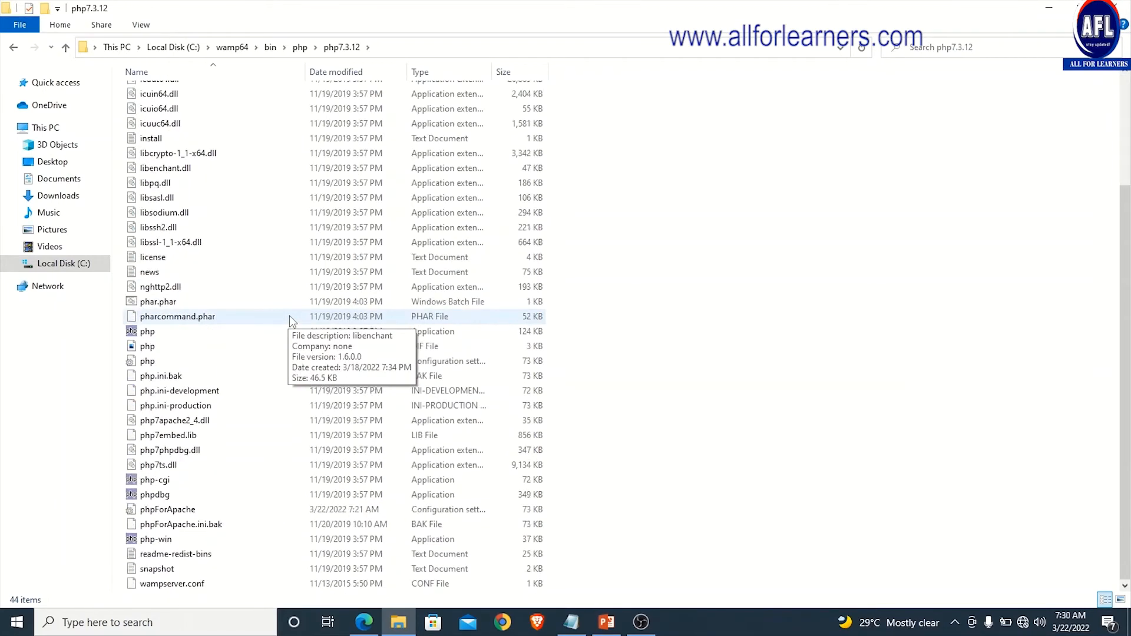
{"action": "double_click", "coordinate": [189, 392]}
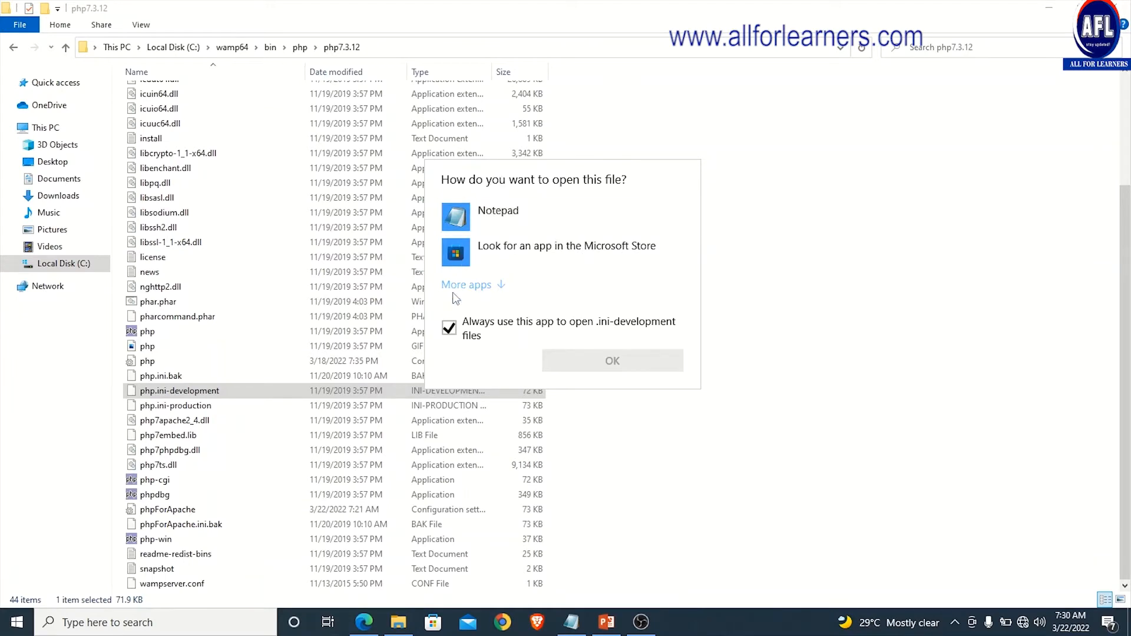
{"action": "left_click", "coordinate": [451, 331]}
{"action": "left_click", "coordinate": [497, 218]}
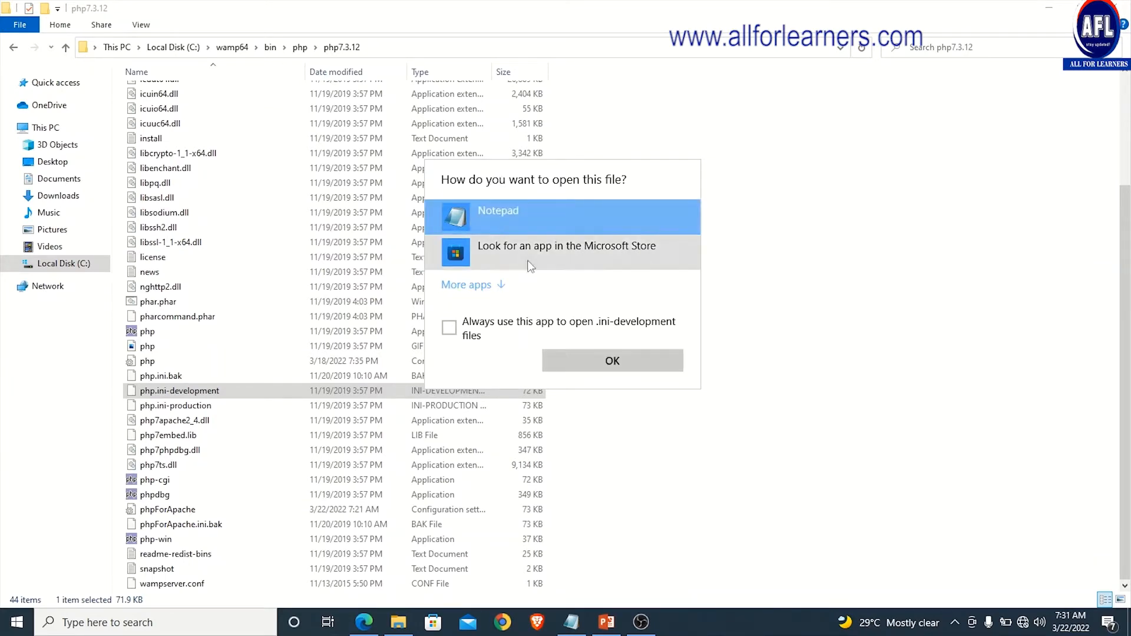
{"action": "left_click", "coordinate": [618, 361]}
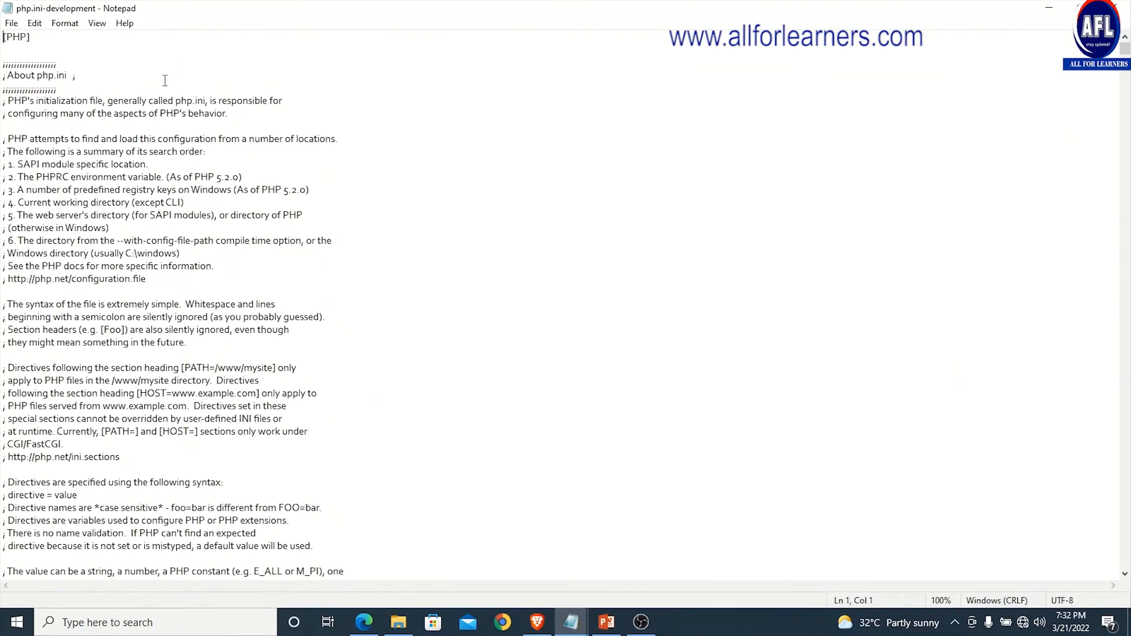
Look through php.ini-development for the max_execution_time, post_max_size and upload_max_filesize directives.
{"action": "scroll", "coordinate": [165, 80], "scroll_direction": "down", "scroll_amount": 20}
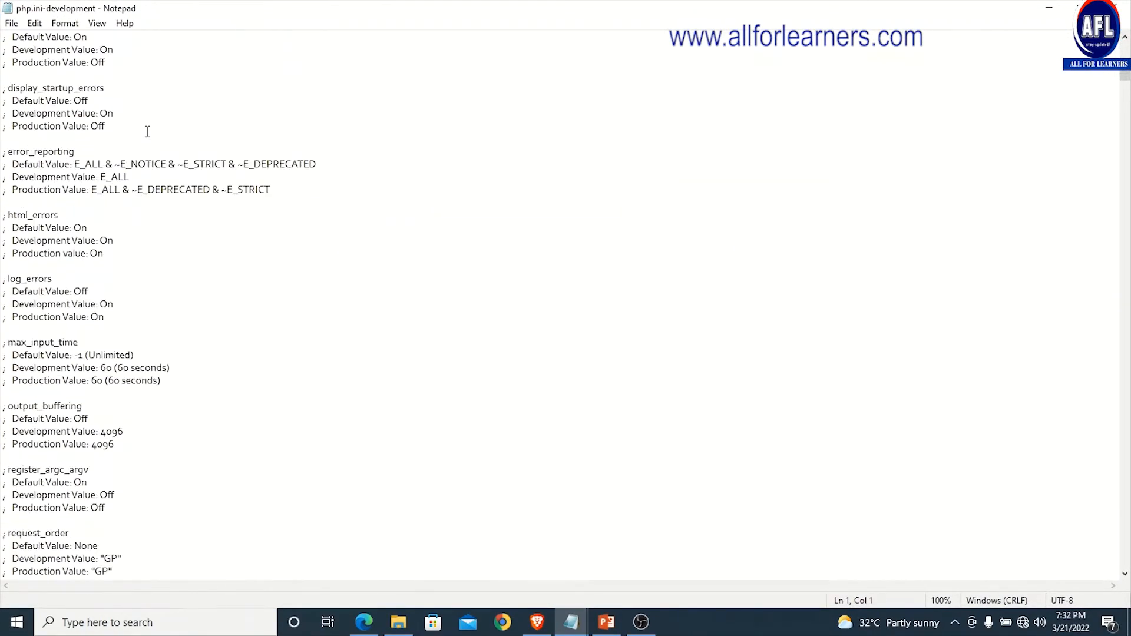
{"action": "scroll", "coordinate": [148, 130], "scroll_direction": "down", "scroll_amount": 20}
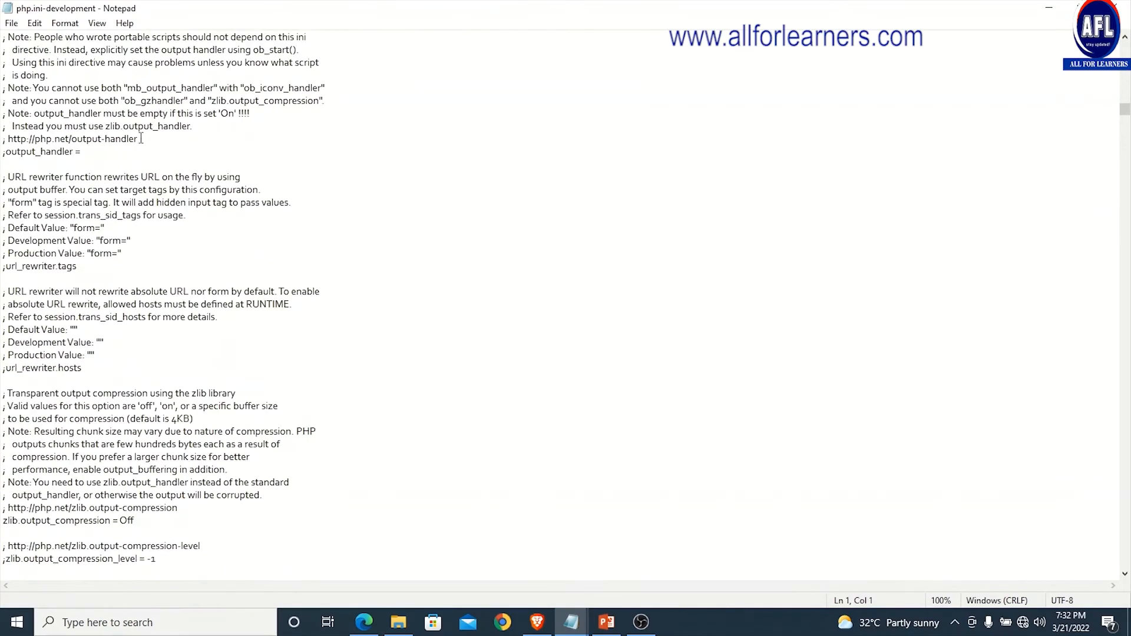
{"action": "scroll", "coordinate": [141, 138], "scroll_direction": "down", "scroll_amount": 20}
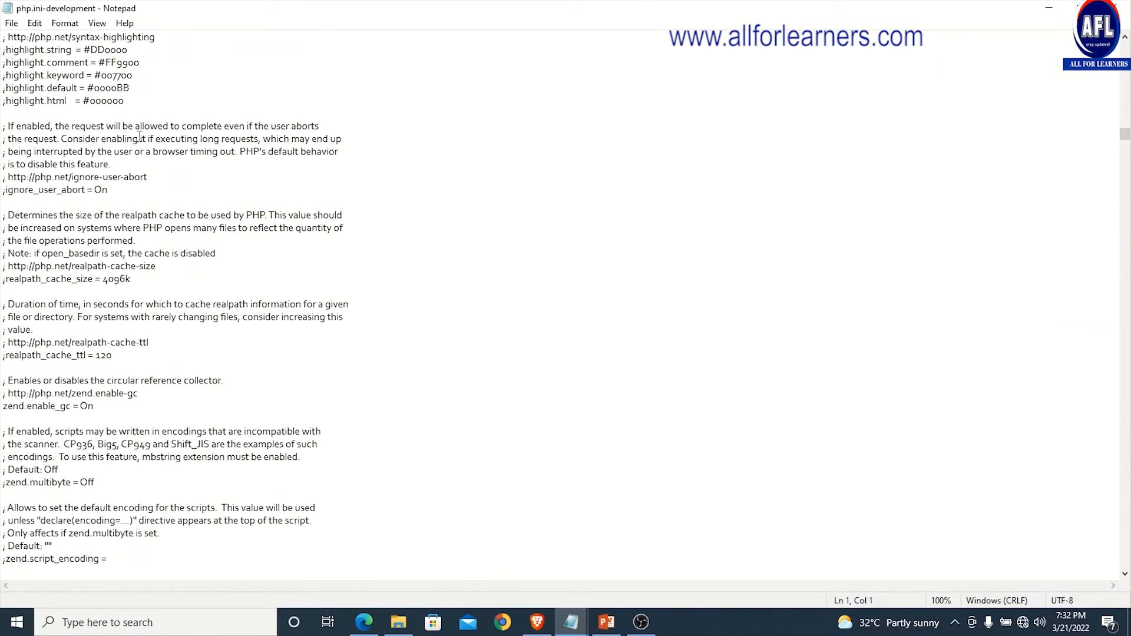
{"action": "scroll", "coordinate": [140, 137], "scroll_direction": "down", "scroll_amount": 8}
{"action": "scroll", "coordinate": [140, 139], "scroll_direction": "down", "scroll_amount": 9}
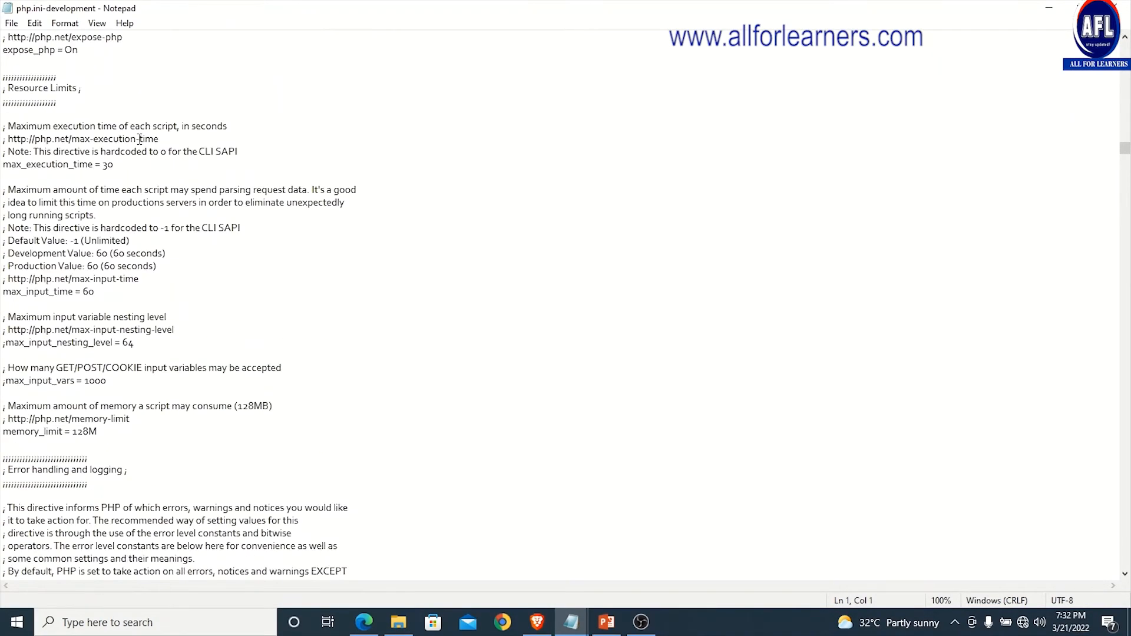
{"action": "scroll", "coordinate": [139, 139], "scroll_direction": "down", "scroll_amount": 20}
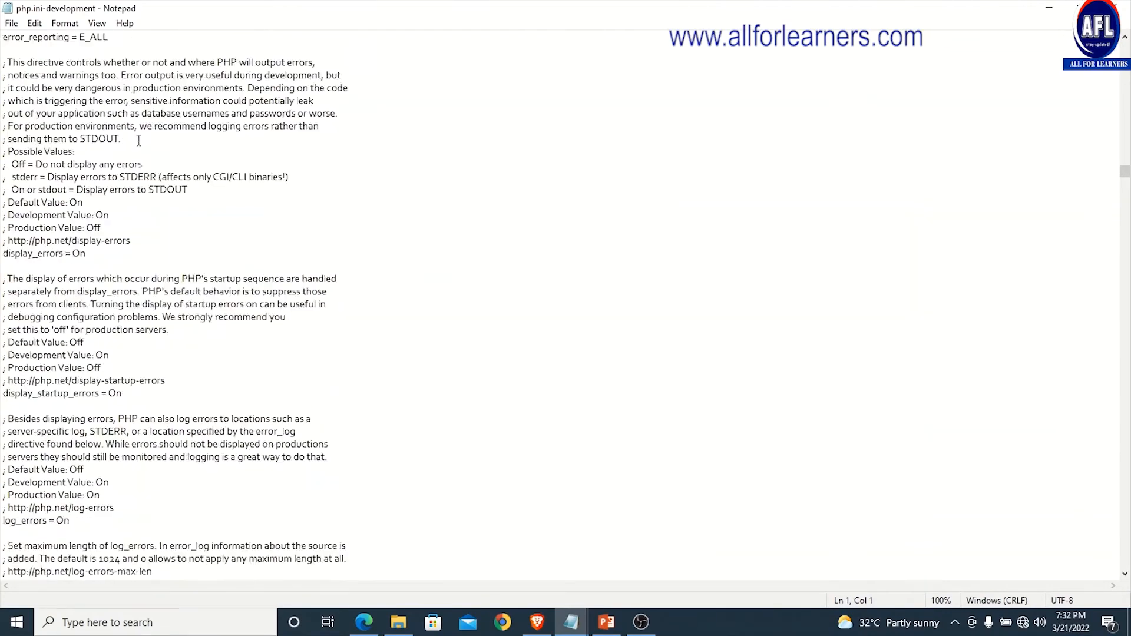
{"action": "scroll", "coordinate": [139, 141], "scroll_direction": "down", "scroll_amount": 20}
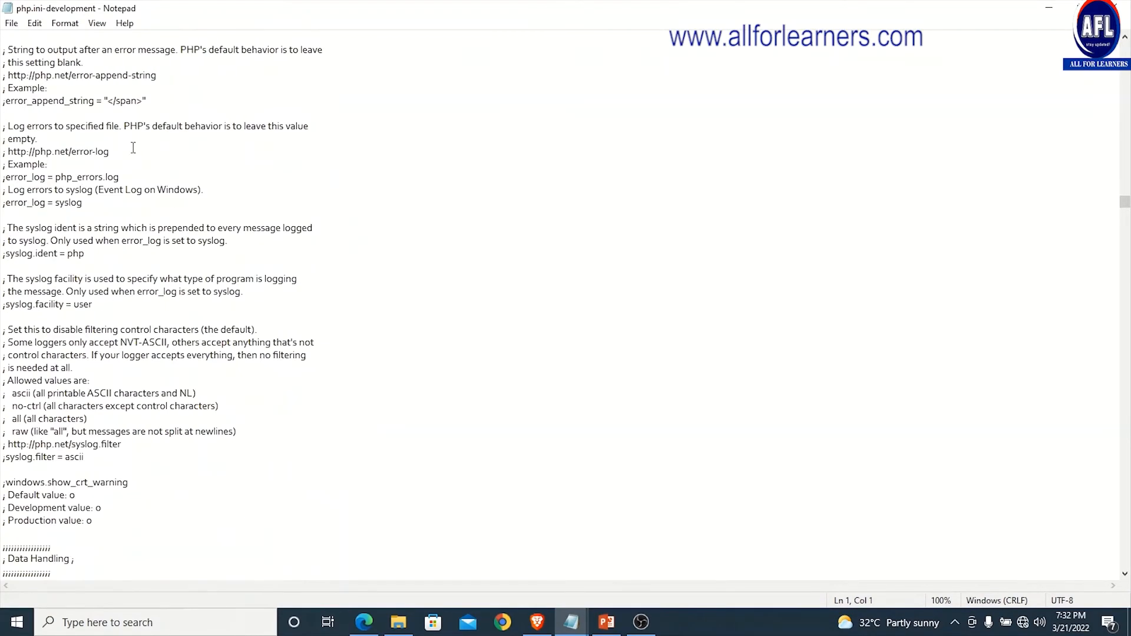
{"action": "scroll", "coordinate": [133, 148], "scroll_direction": "down", "scroll_amount": 20}
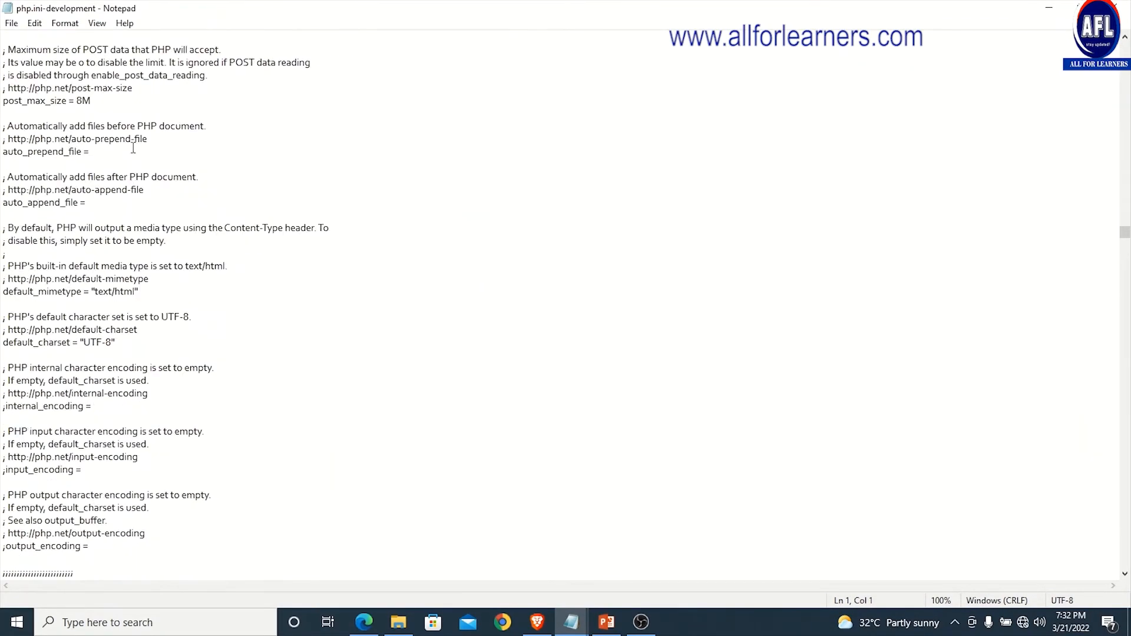
{"action": "scroll", "coordinate": [133, 149], "scroll_direction": "down", "scroll_amount": 1}
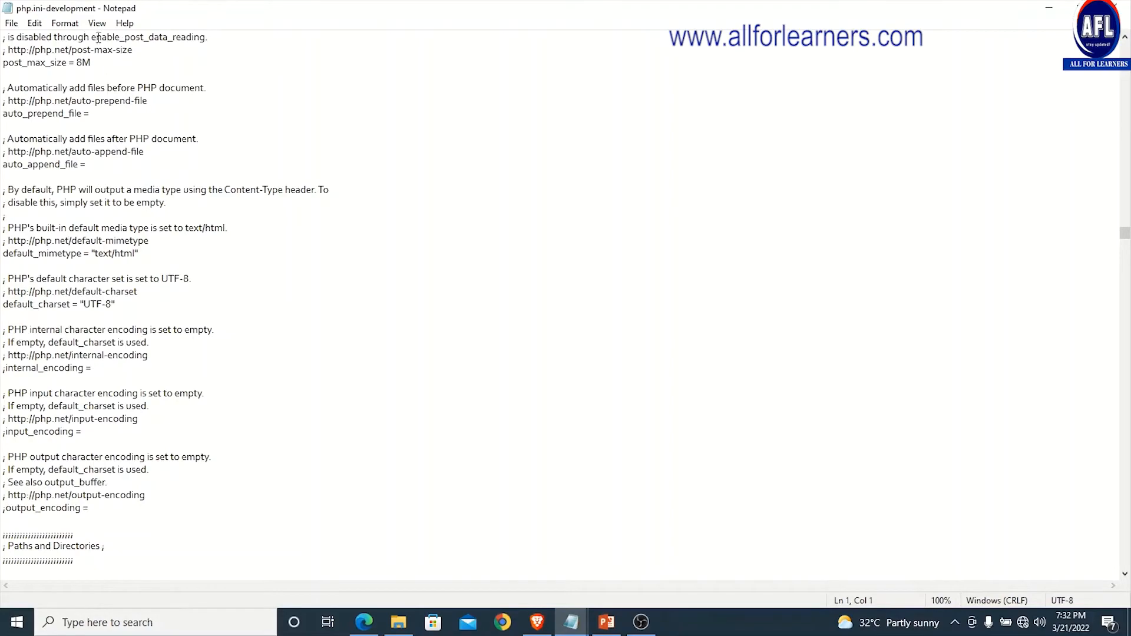
{"action": "scroll", "coordinate": [72, 165], "scroll_direction": "down", "scroll_amount": 20}
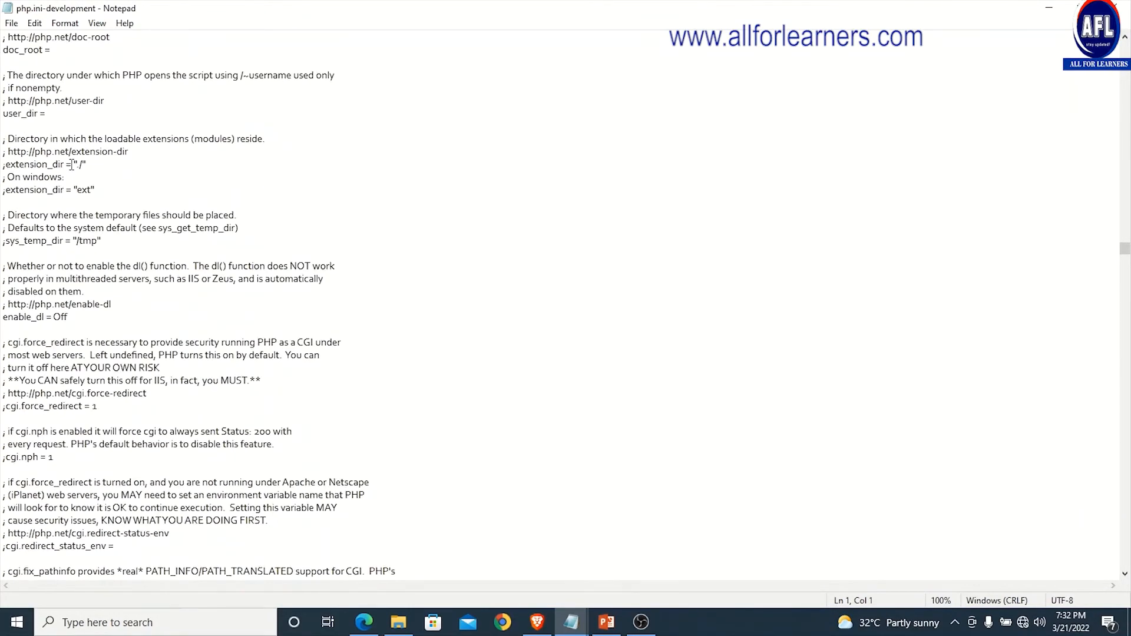
{"action": "scroll", "coordinate": [71, 164], "scroll_direction": "down", "scroll_amount": 20}
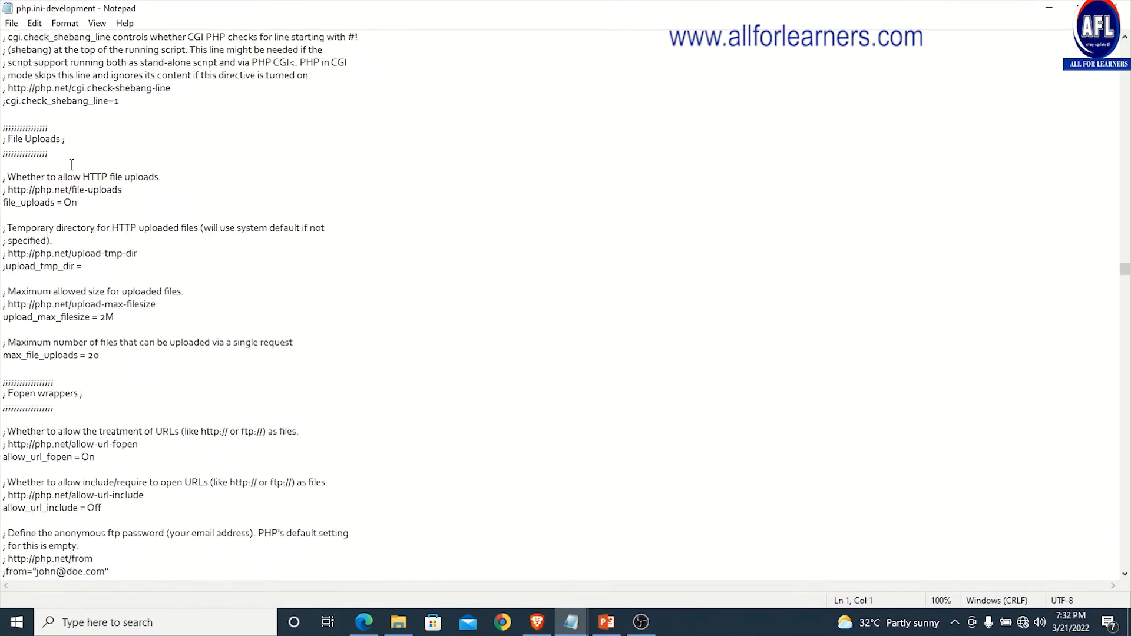
Try setting upload_max_filesize to 256M under File Uploads in php.ini-development, and restore the original value.
{"action": "scroll", "coordinate": [72, 164], "scroll_direction": "down", "scroll_amount": 2}
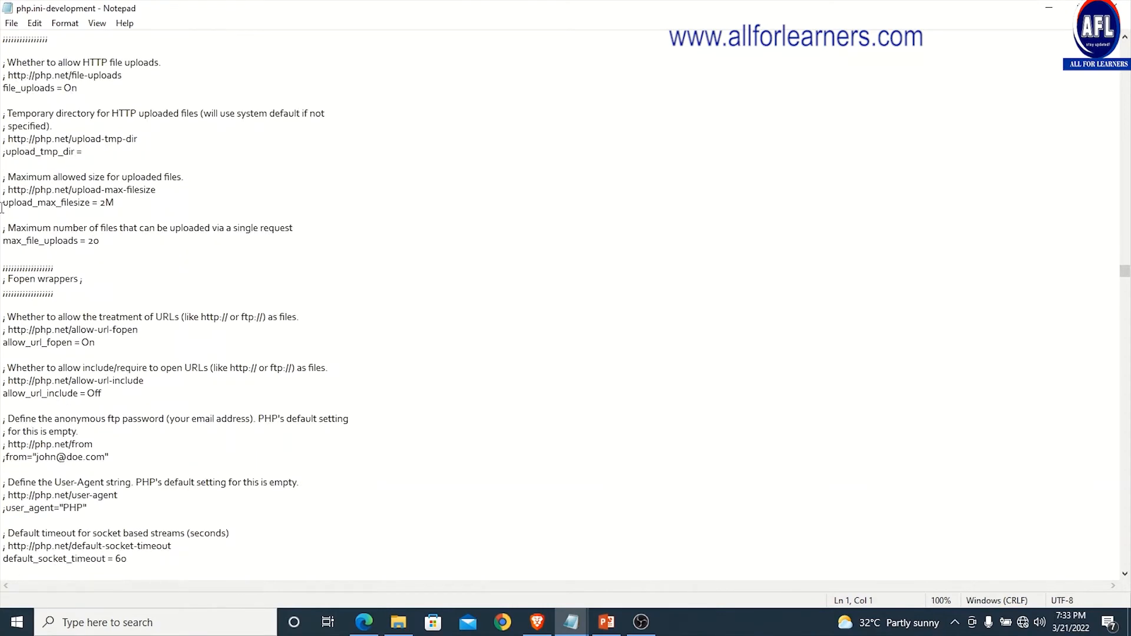
{"action": "left_click", "coordinate": [108, 203]}
{"action": "type", "text": "56"}
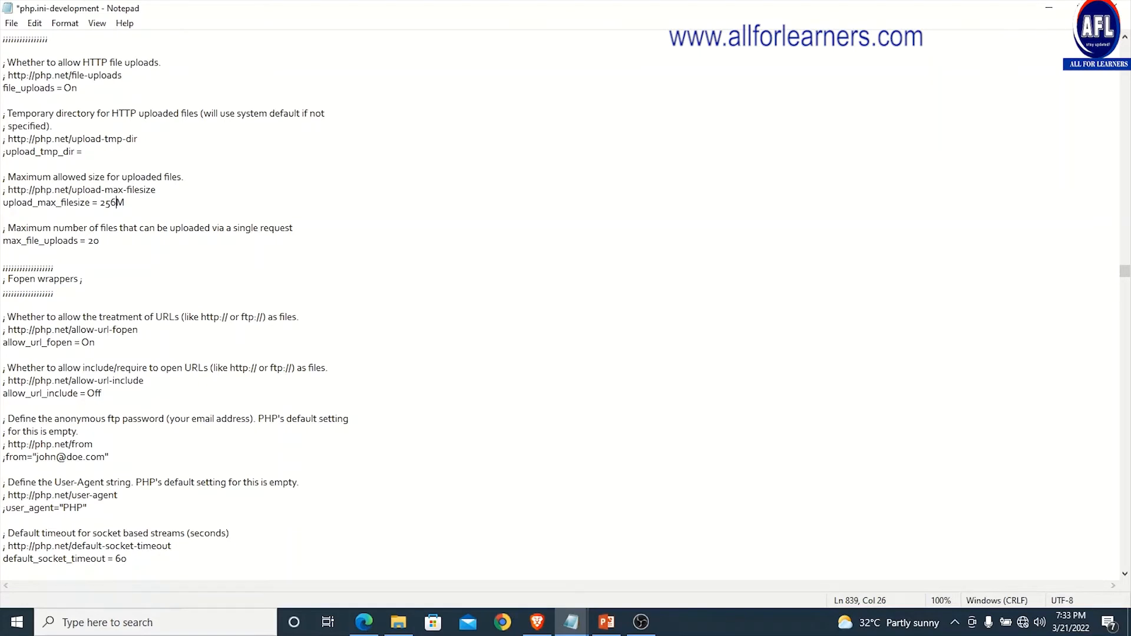
{"action": "key", "text": "BackSpace"}
{"action": "key", "text": "BackSpace"}
Close php.ini-development without saving changes and return to the PowerPoint slide listing the limits to increase.
{"action": "left_click", "coordinate": [1117, 8]}
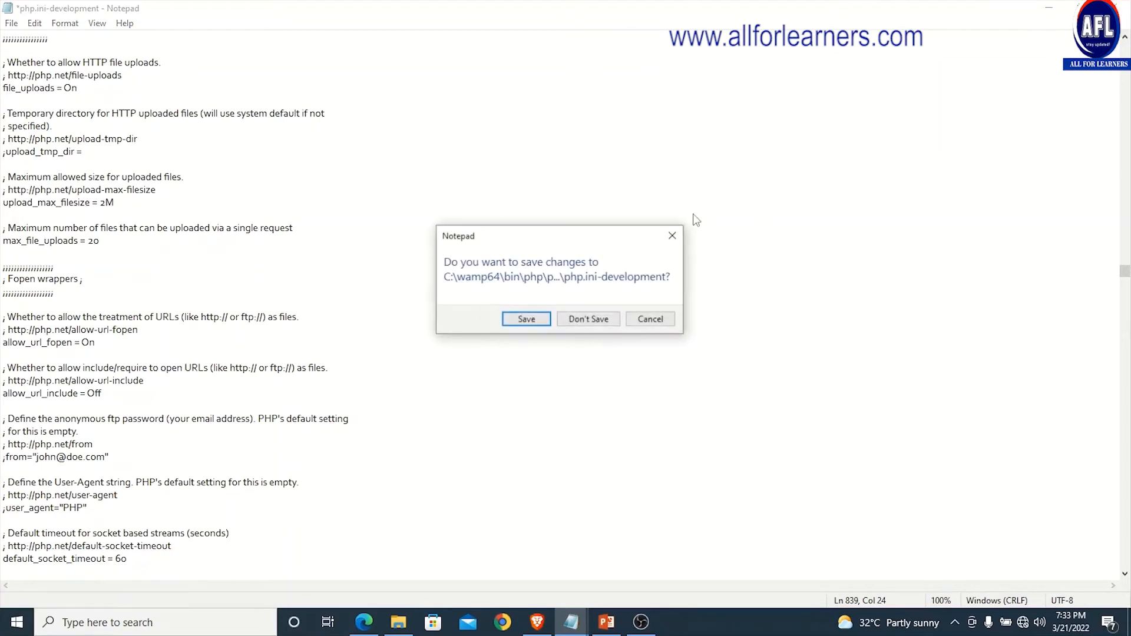
{"action": "left_click", "coordinate": [587, 324]}
{"action": "left_click", "coordinate": [1117, 8]}
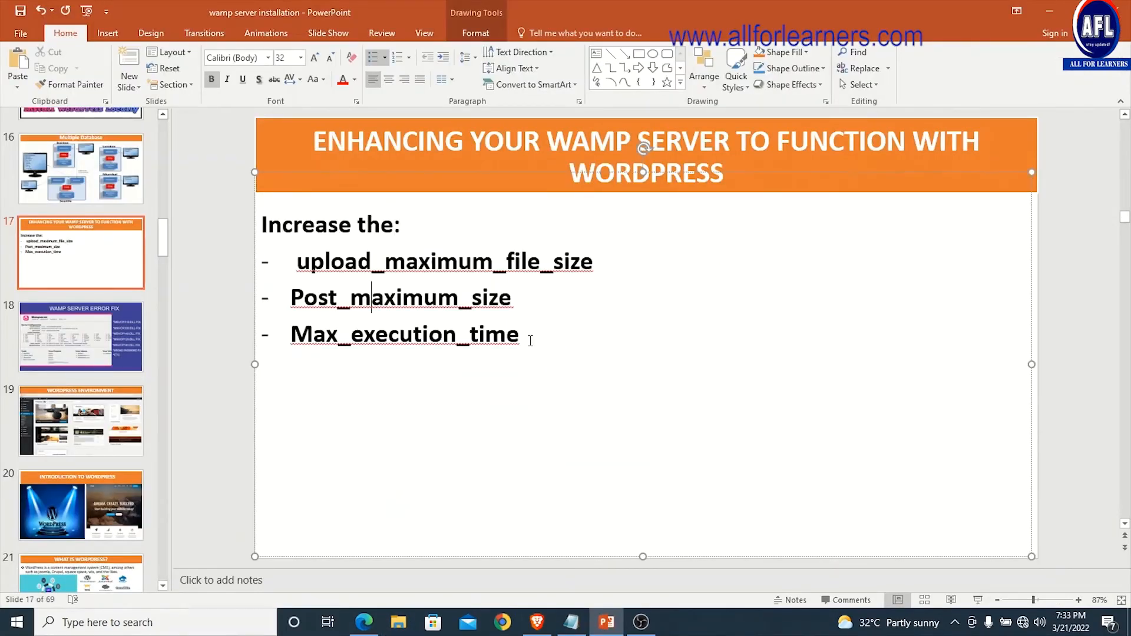
{"action": "left_click_drag", "start_coordinate": [530, 341], "coordinate": [296, 259]}
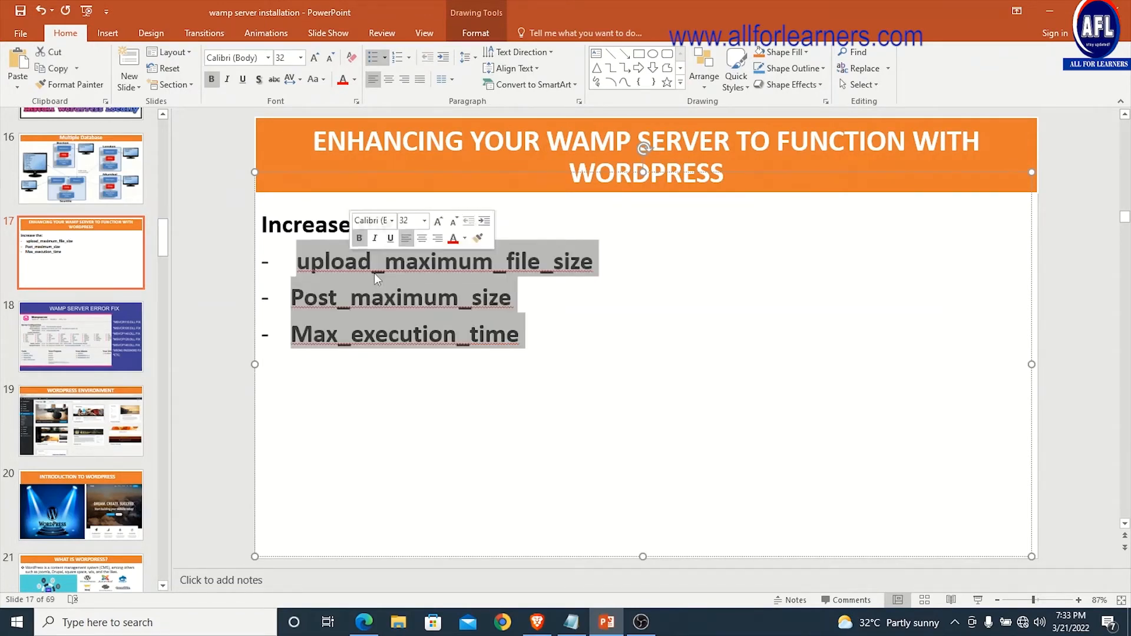
{"action": "left_click", "coordinate": [955, 622]}
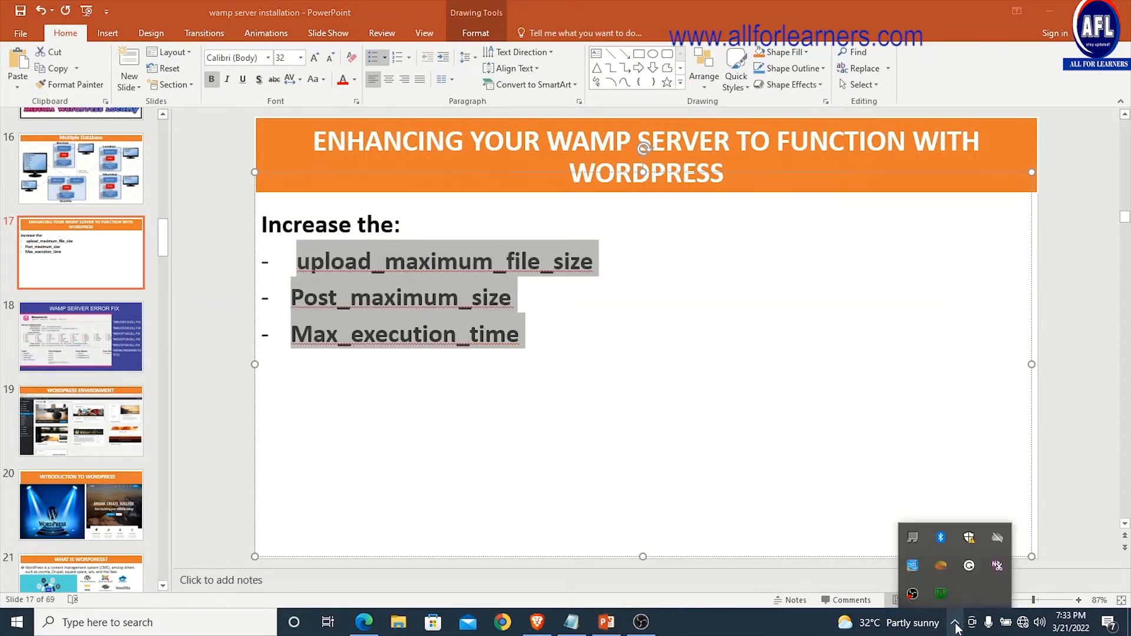
{"action": "right_click", "coordinate": [942, 595]}
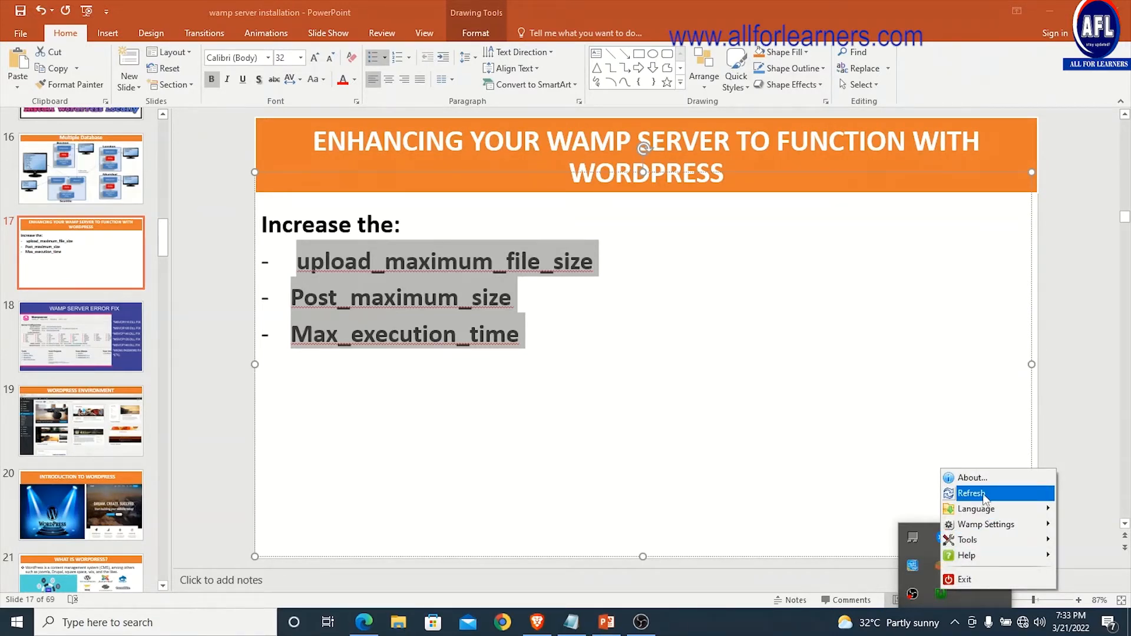
{"action": "left_click", "coordinate": [571, 351]}
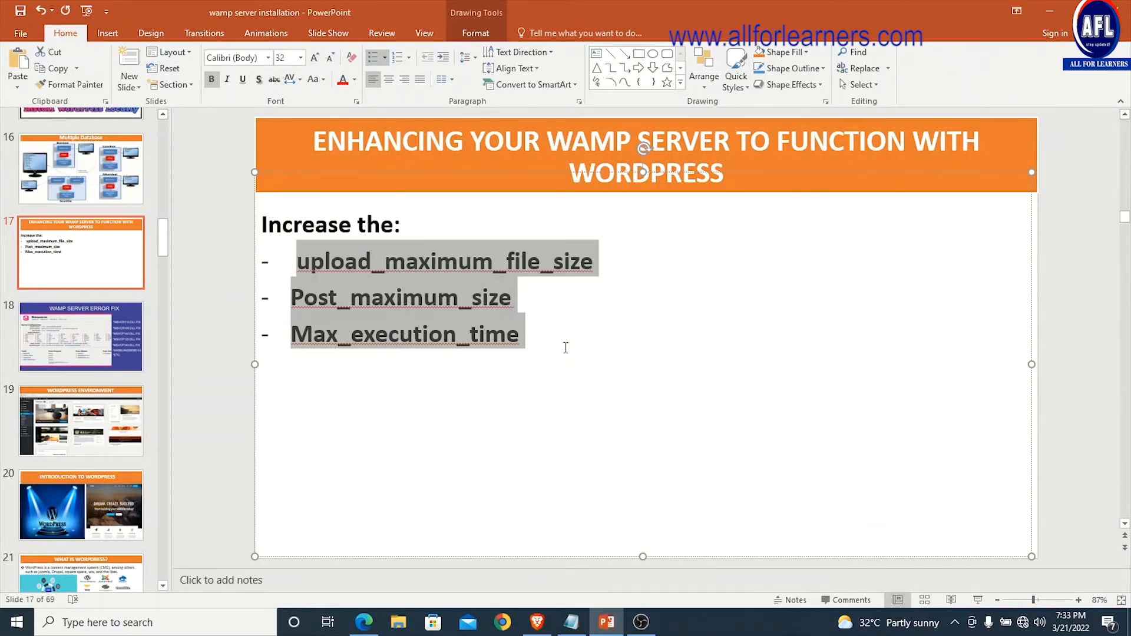
{"action": "left_click", "coordinate": [532, 350]}
{"action": "left_click_drag", "start_coordinate": [522, 344], "coordinate": [561, 344]}
{"action": "left_click", "coordinate": [310, 277]}
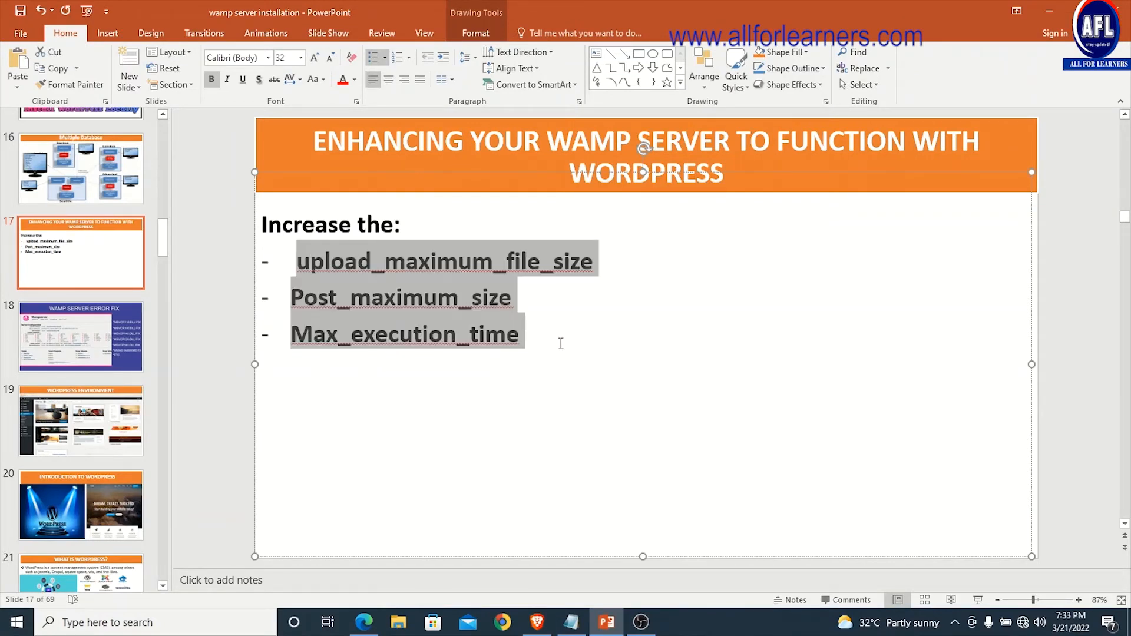
{"action": "left_click", "coordinate": [473, 333]}
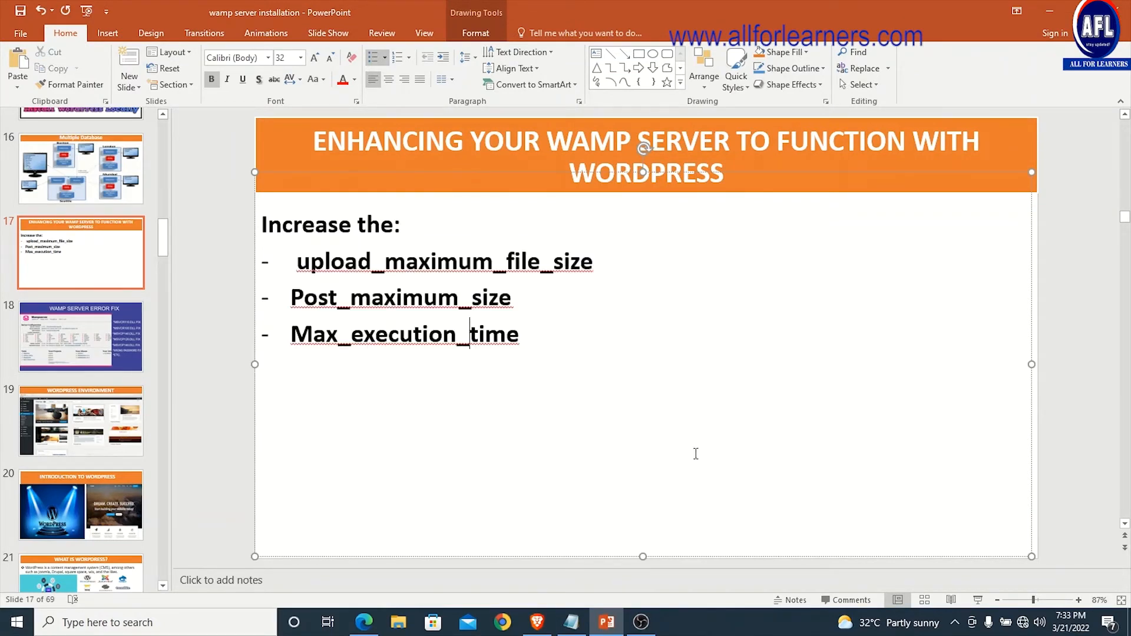
Set upload_max_filesize to 64M in the PHP settings of the running WampServer.
{"action": "left_click", "coordinate": [954, 622]}
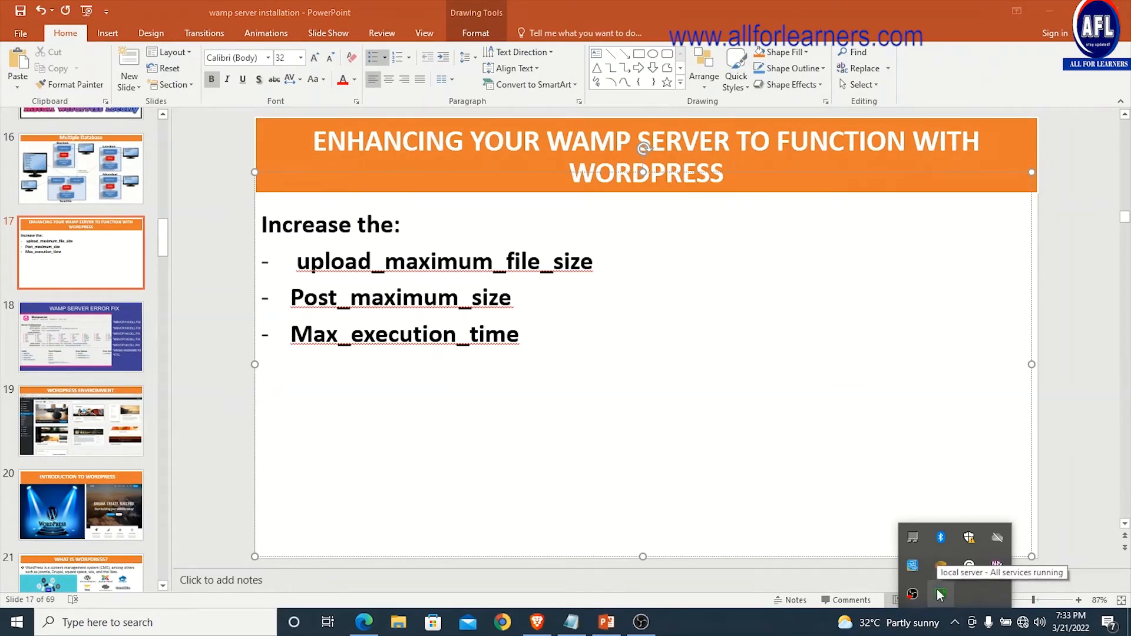
{"action": "left_click", "coordinate": [940, 595]}
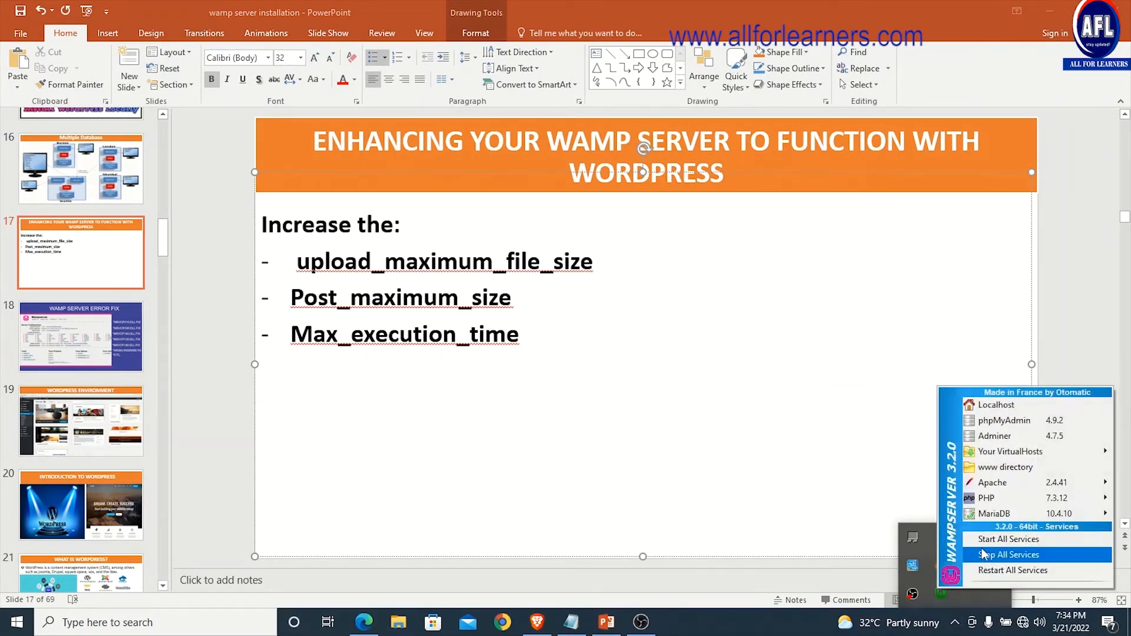
{"action": "mouse_move", "coordinate": [1004, 504]}
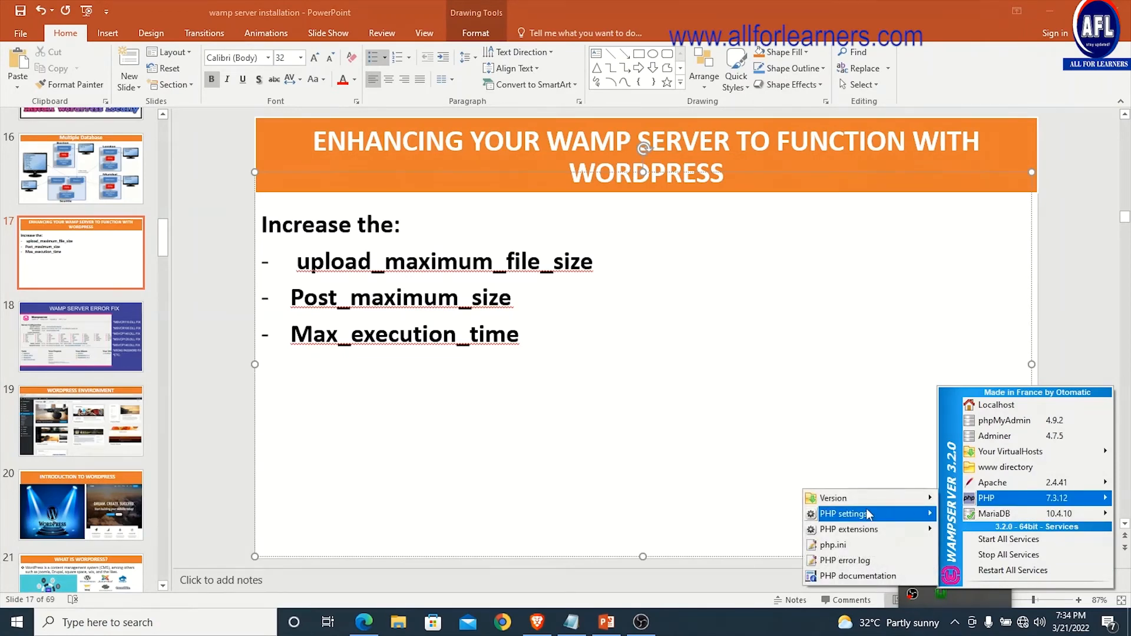
{"action": "mouse_move", "coordinate": [866, 514]}
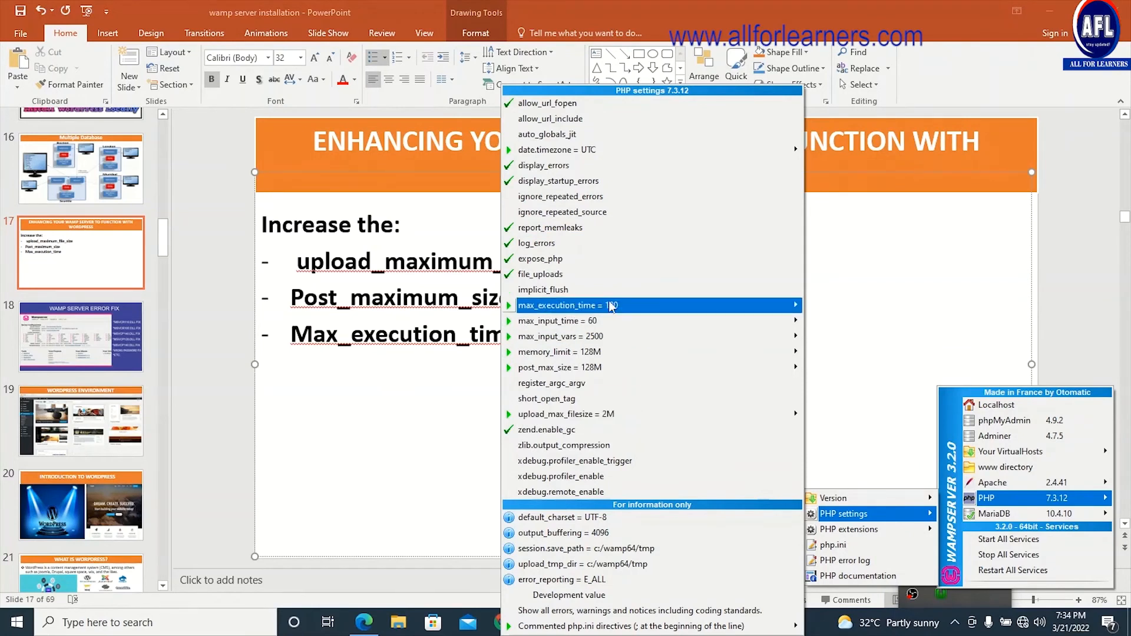
{"action": "mouse_move", "coordinate": [527, 416]}
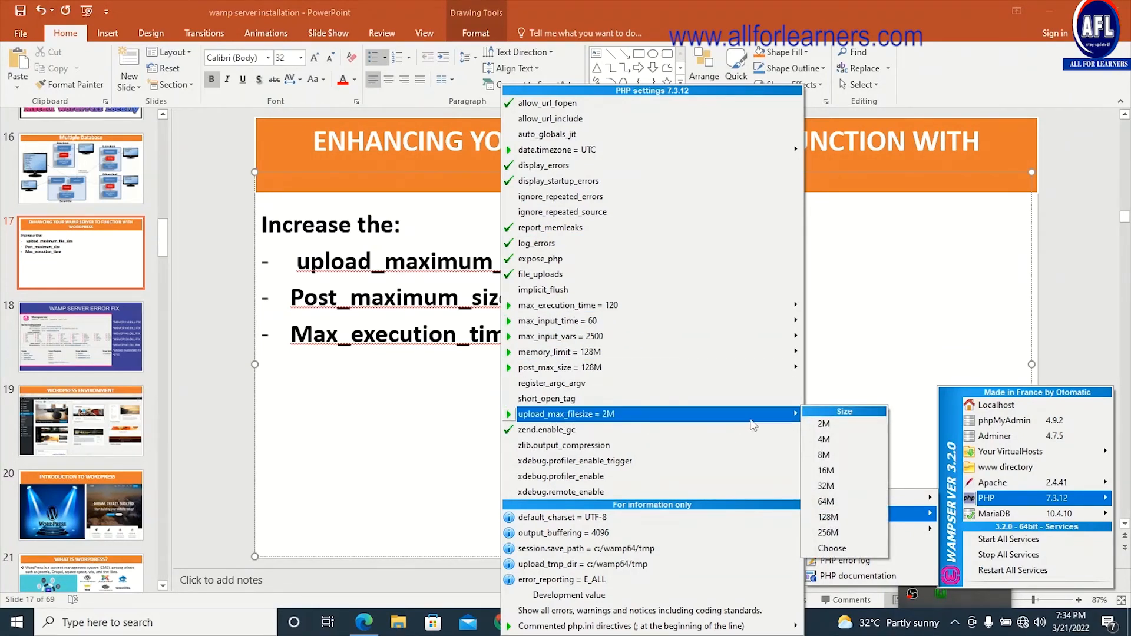
{"action": "left_click", "coordinate": [839, 502]}
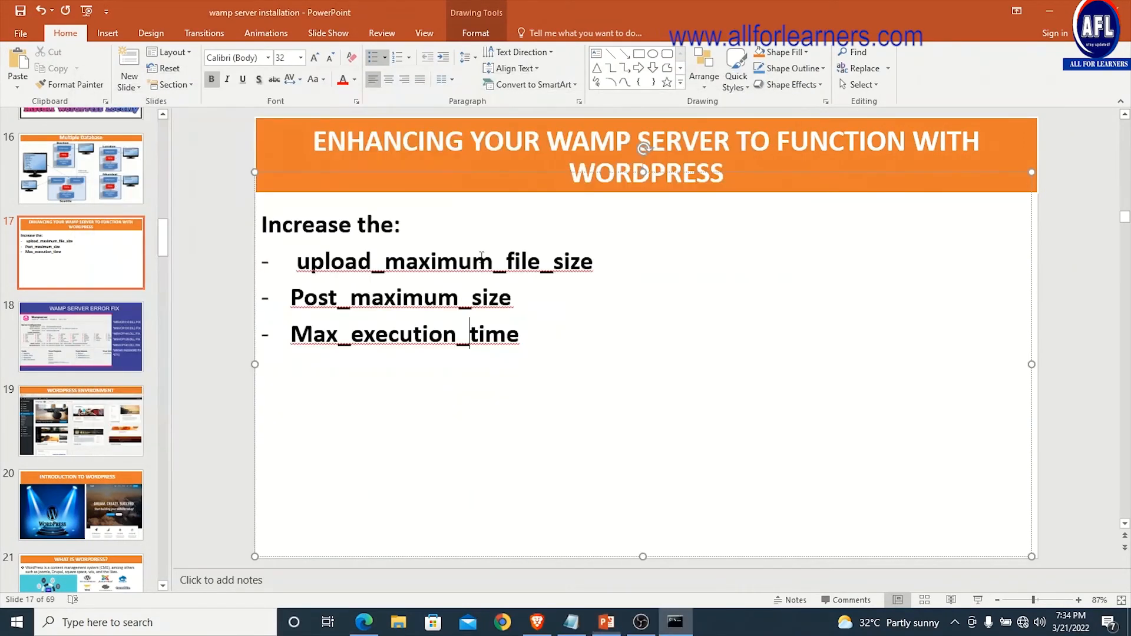
{"action": "left_click", "coordinate": [469, 333]}
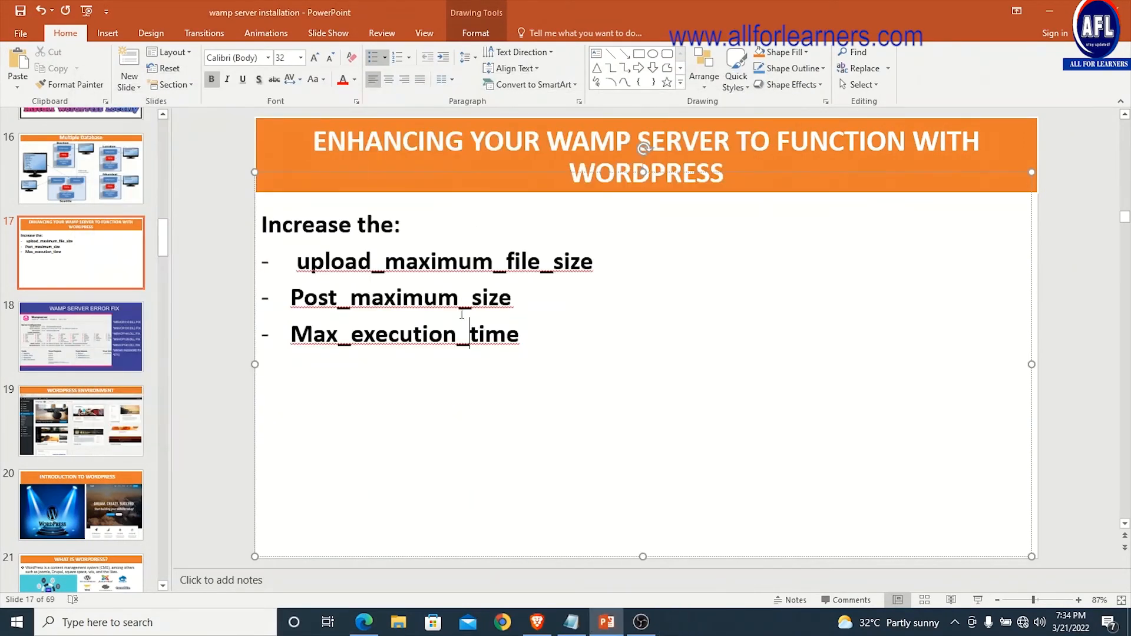
Switch to Edge, reload the WordPress Media Library and check the maximum upload file size in its uploader.
{"action": "left_click", "coordinate": [954, 621]}
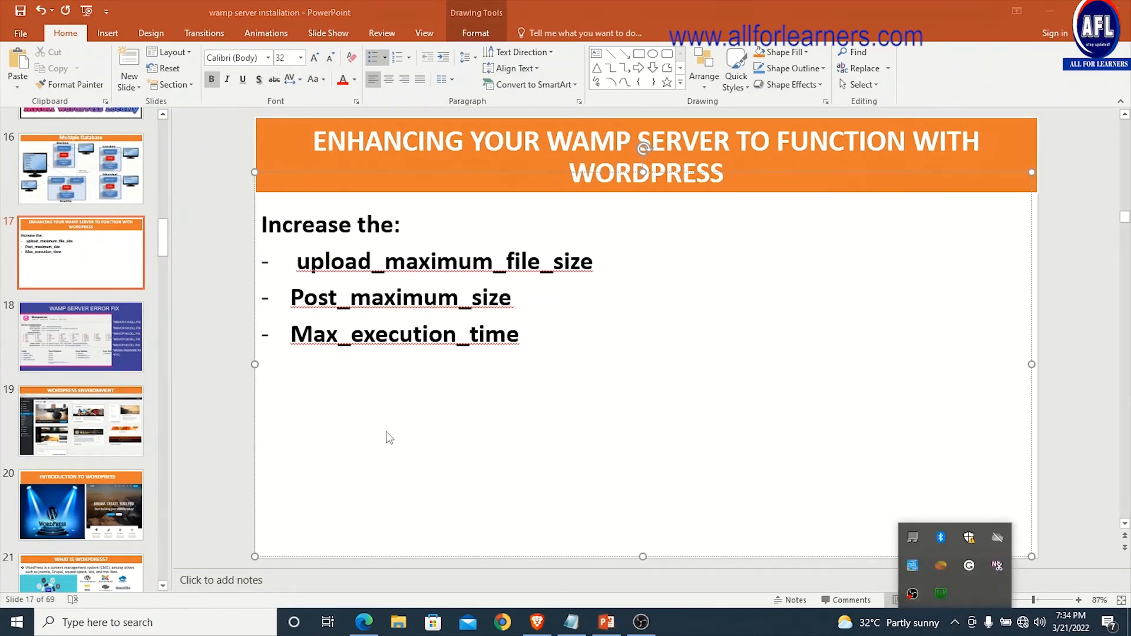
{"action": "left_click", "coordinate": [364, 622]}
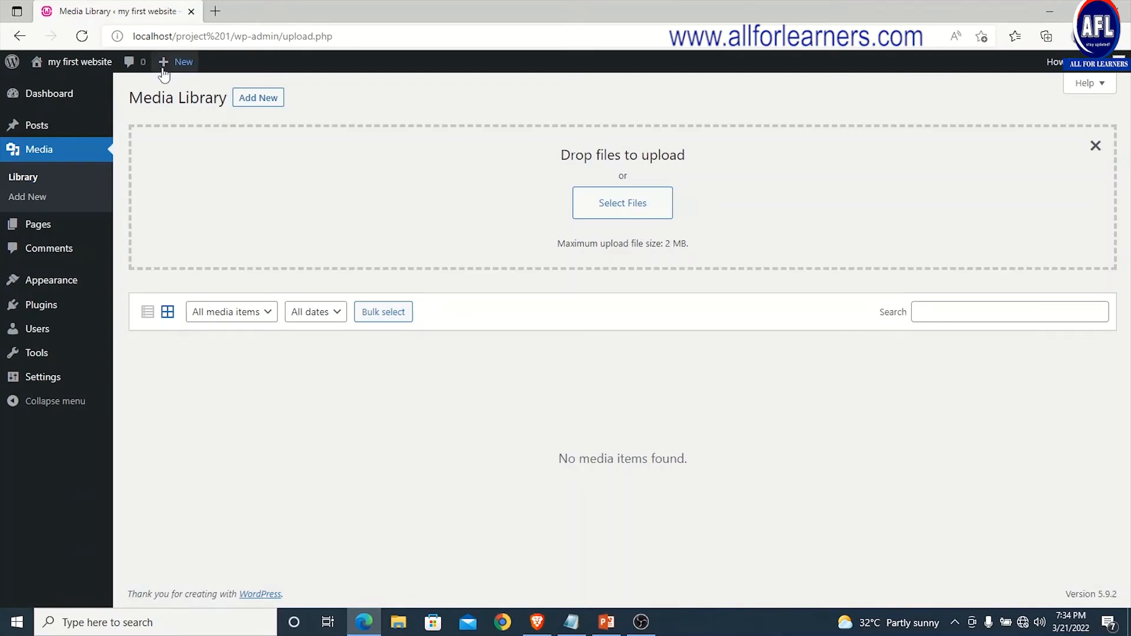
{"action": "left_click", "coordinate": [81, 36]}
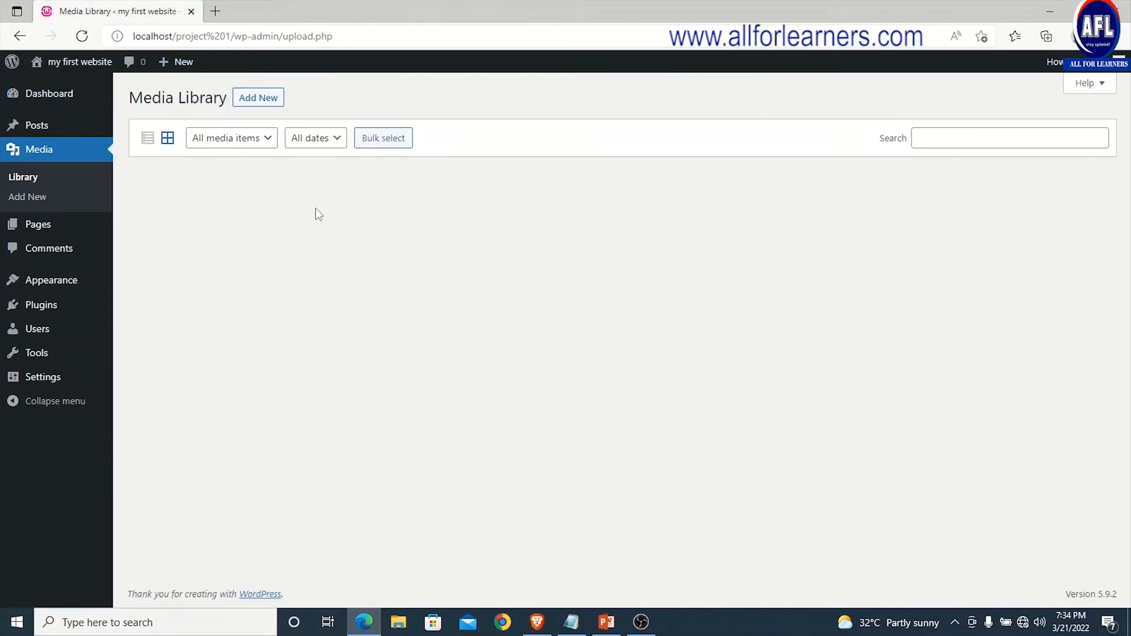
{"action": "left_click", "coordinate": [254, 104]}
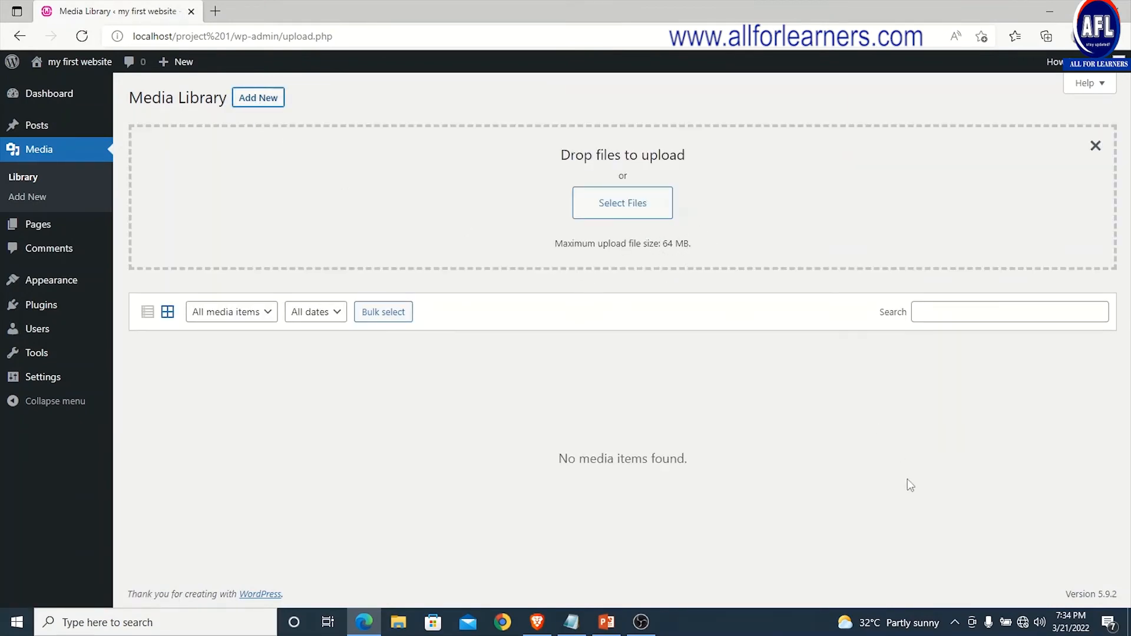
Review the max_execution_time, upload_max_filesize and post_max_size entries in WampServer's PHP settings, and close them without changes.
{"action": "left_click", "coordinate": [957, 622]}
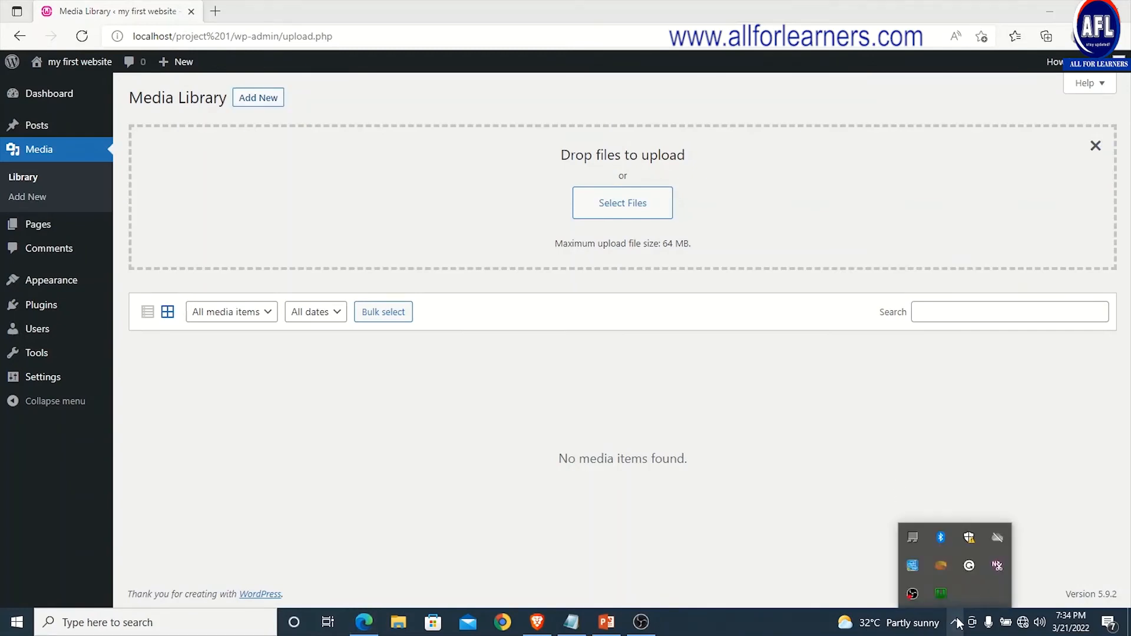
{"action": "left_click", "coordinate": [941, 593]}
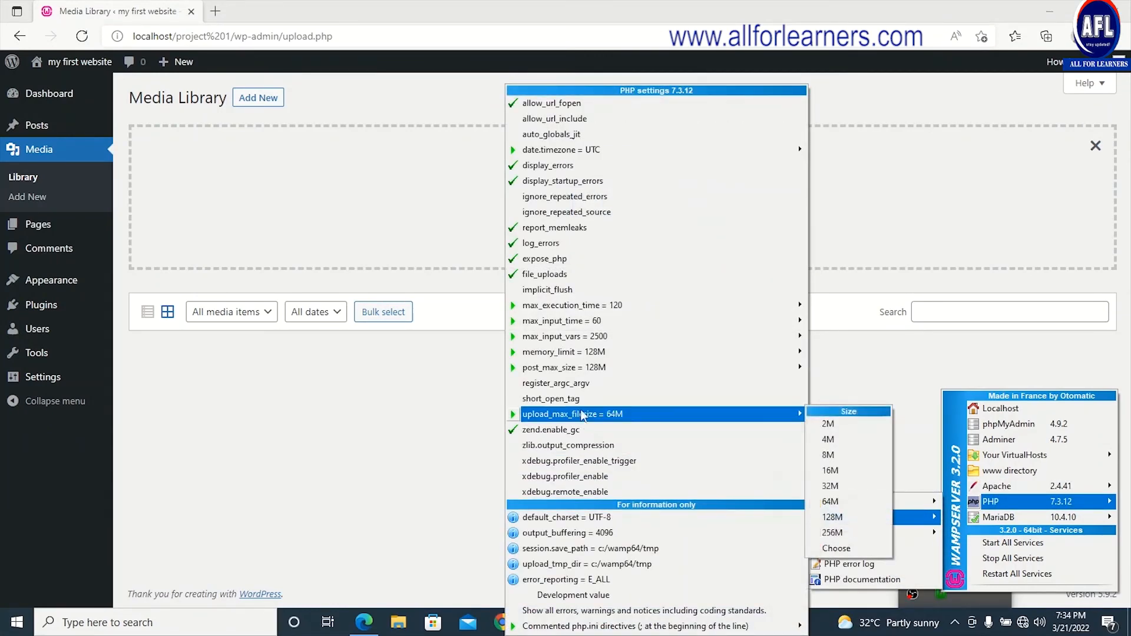
{"action": "mouse_move", "coordinate": [593, 307]}
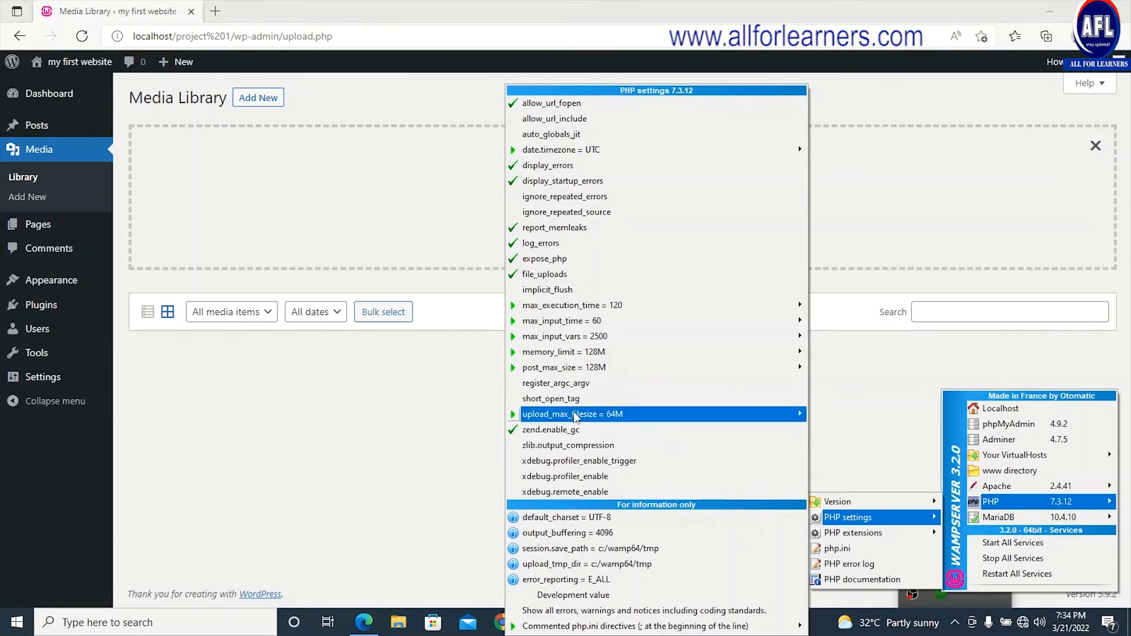
{"action": "mouse_move", "coordinate": [602, 419]}
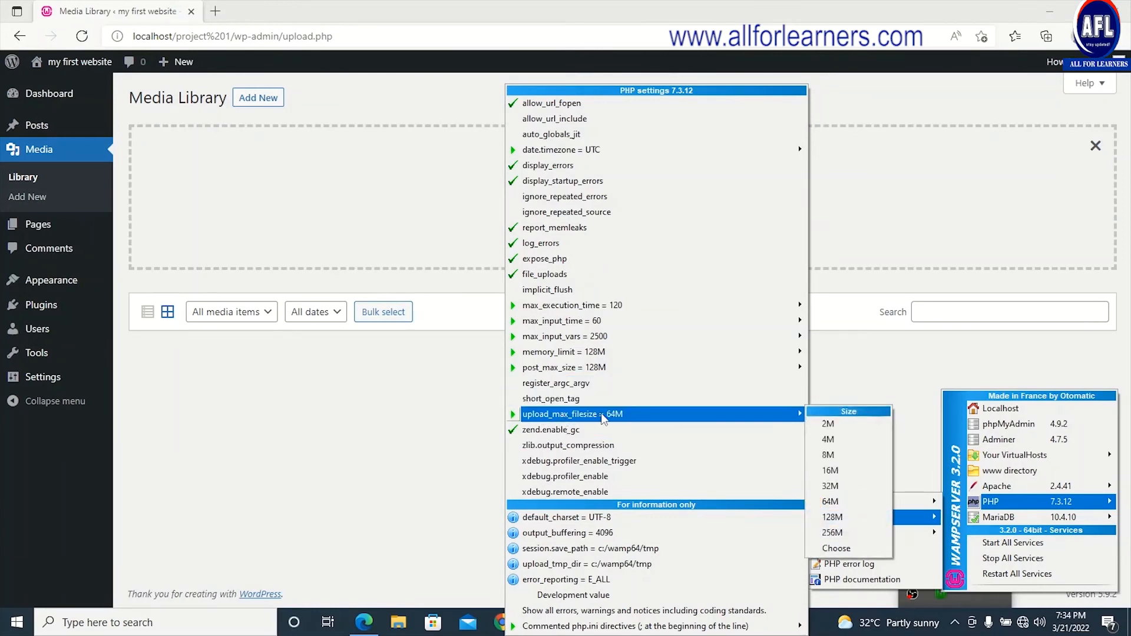
{"action": "mouse_move", "coordinate": [563, 370]}
{"action": "left_click", "coordinate": [444, 475]}
Switch to PowerPoint and display slide 18, WAMP SERVER ERROR FIX.
{"action": "left_click", "coordinate": [606, 622]}
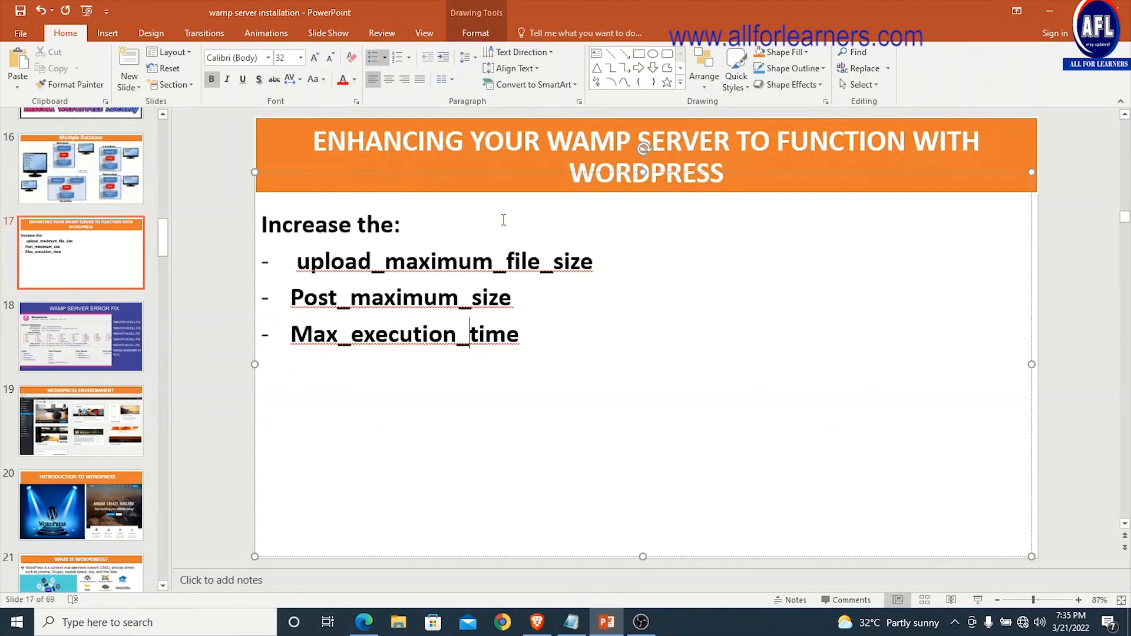
{"action": "left_click", "coordinate": [91, 325]}
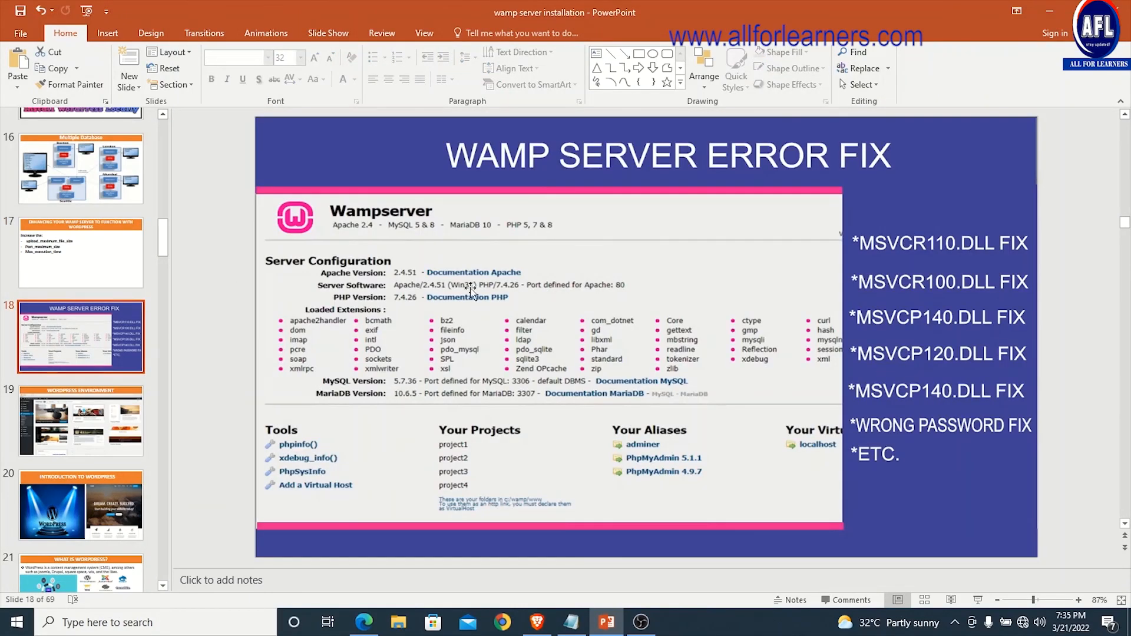